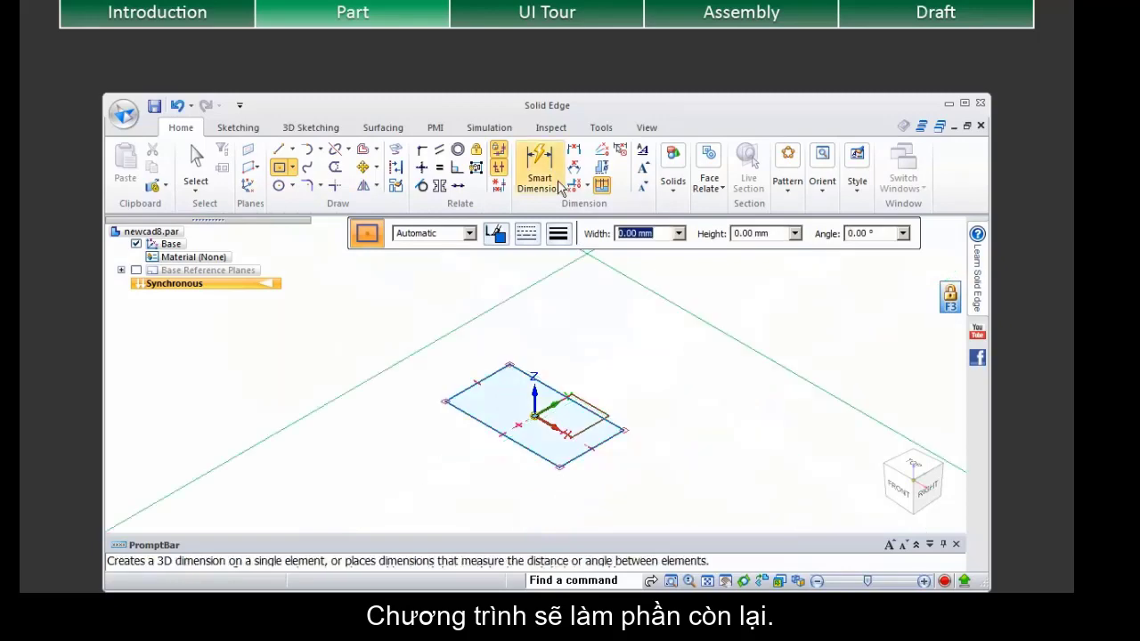
Dimension the base rectangle to 160 mm by 90 mm and extrude its region 20 mm upward.
click(540, 167)
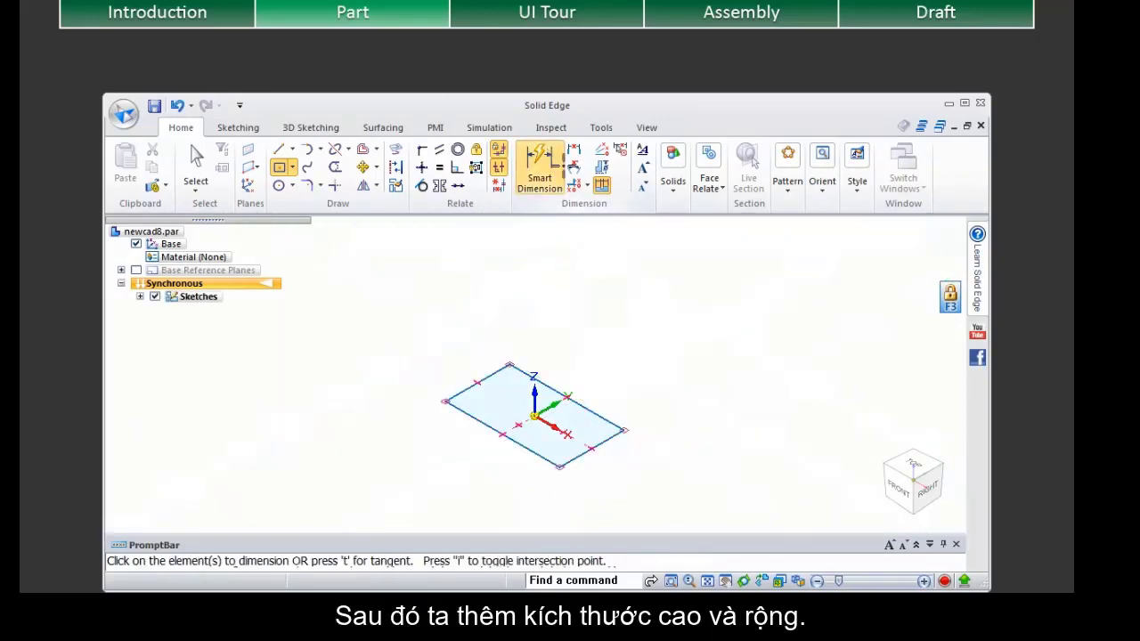
click(611, 442)
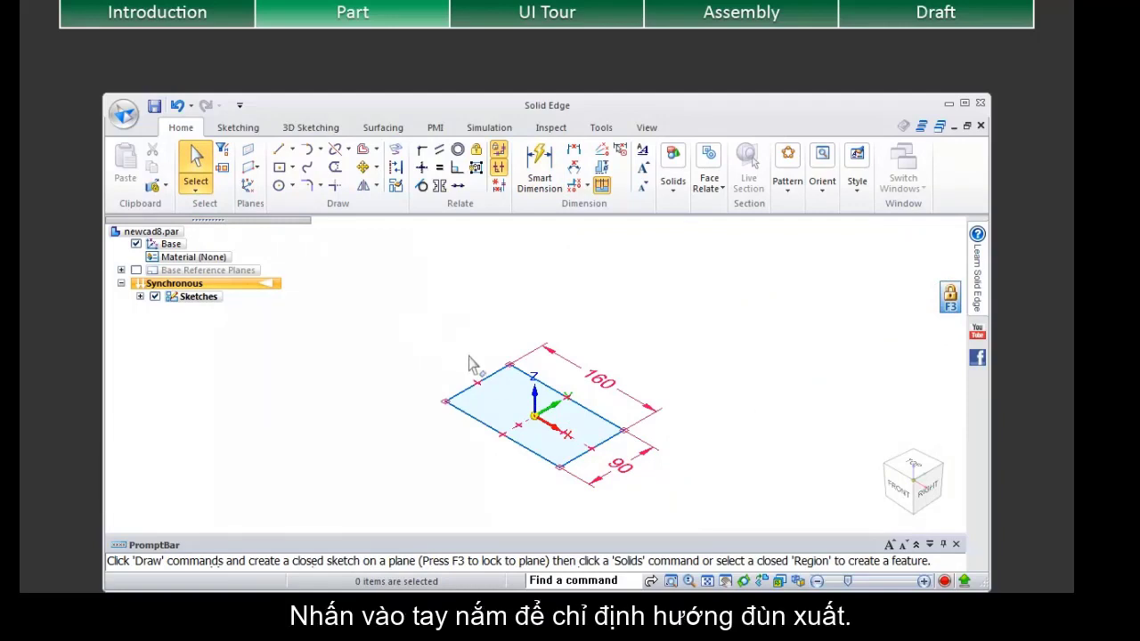
click(497, 397)
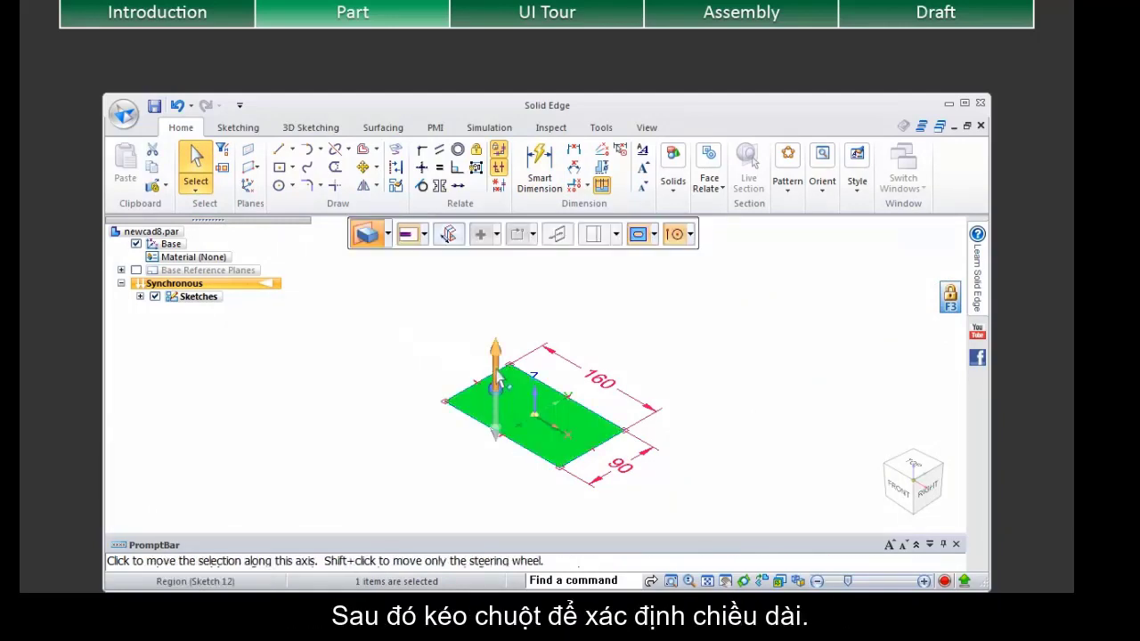
click(497, 381)
text(20)
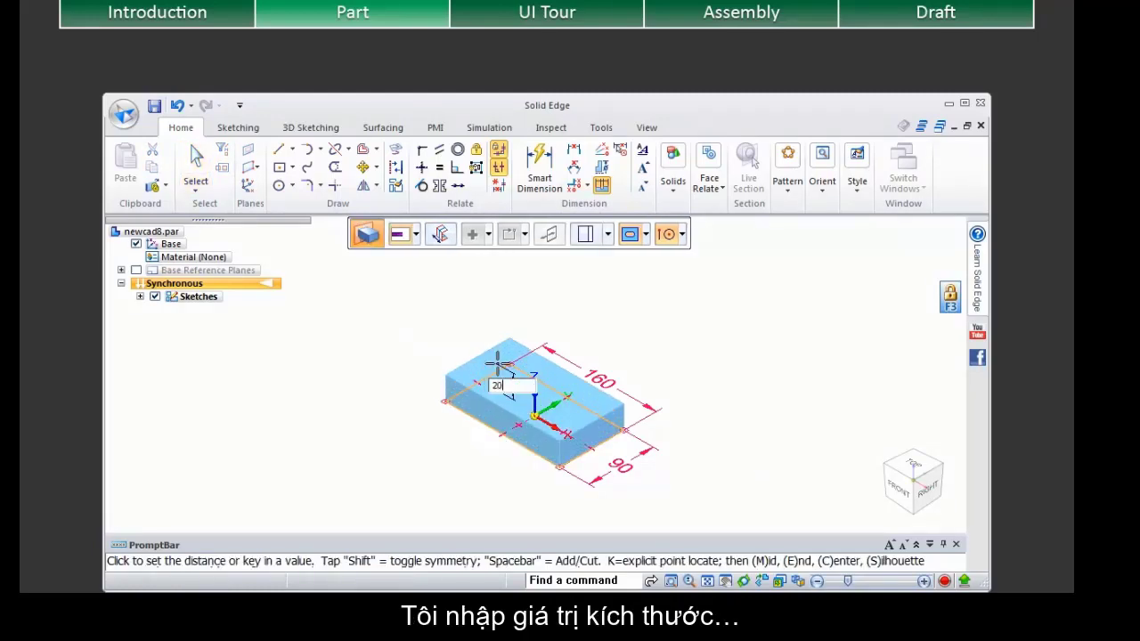
key(Return)
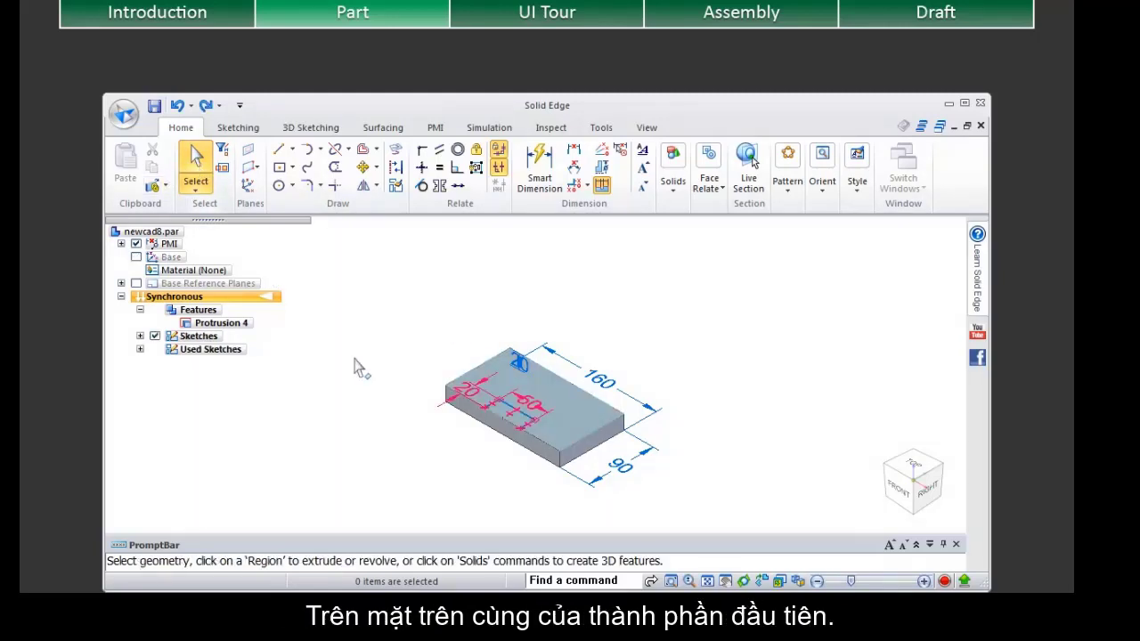
Extrude the small rectangular region on the plate's top face 130 mm upward.
click(513, 406)
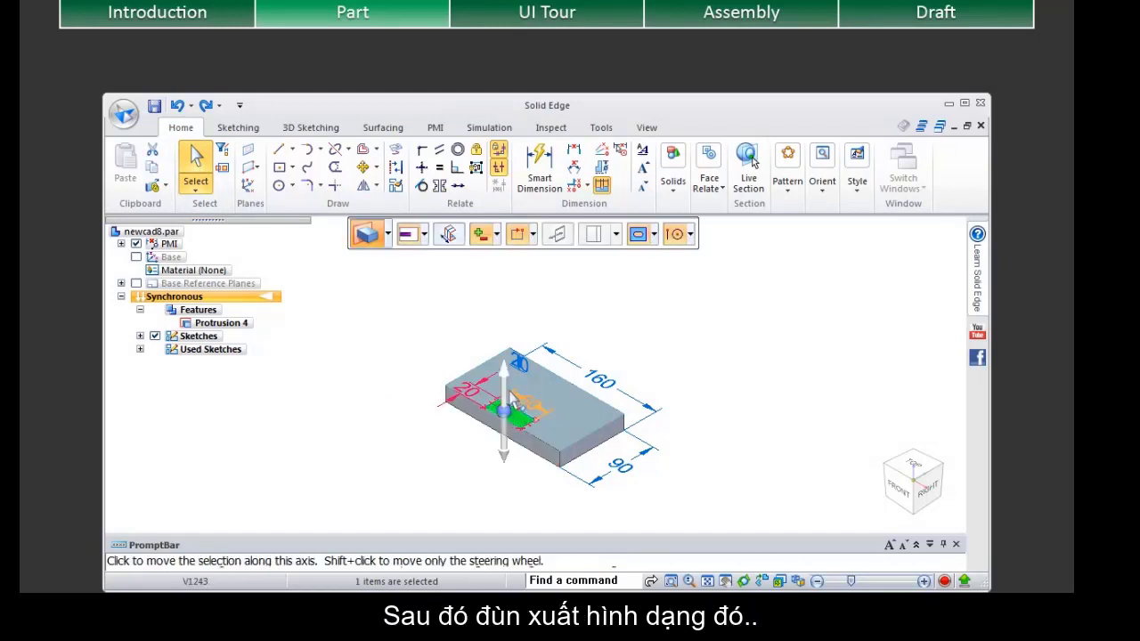
click(504, 396)
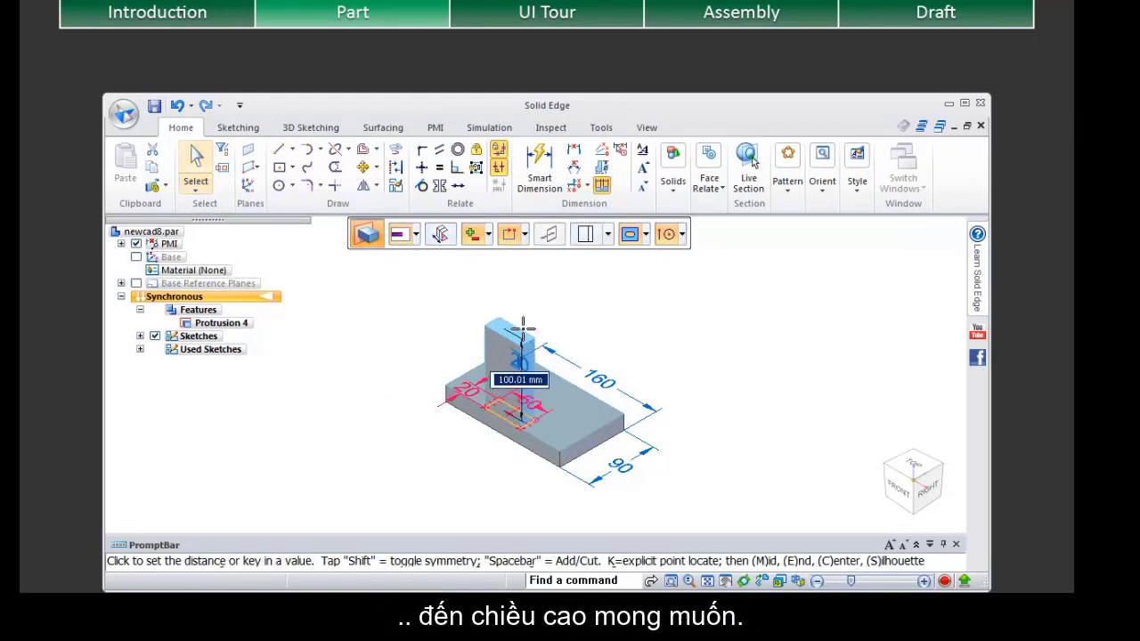
text(130)
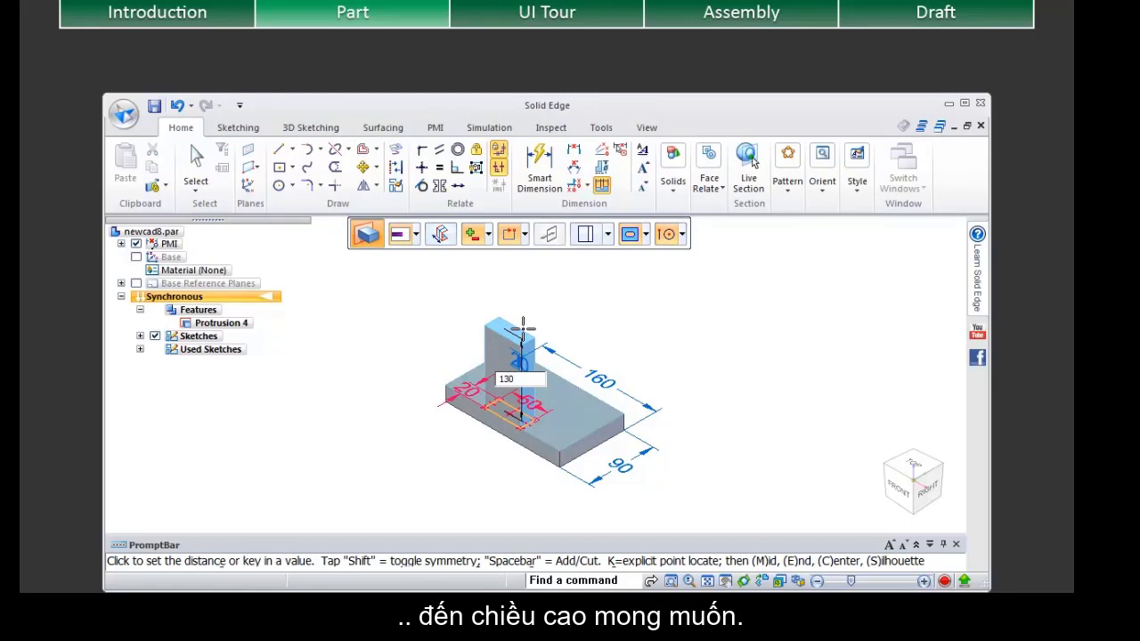
key(Return)
Extrude the circular regions at the upright's upper end 40 mm away from its face, using the Add option.
click(510, 338)
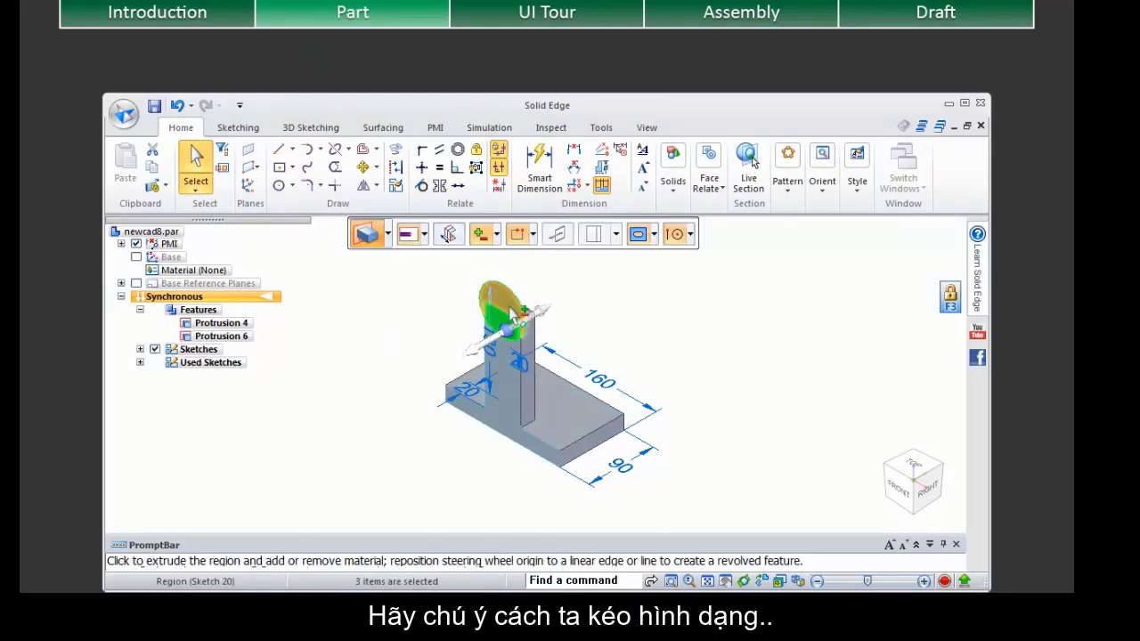
click(534, 312)
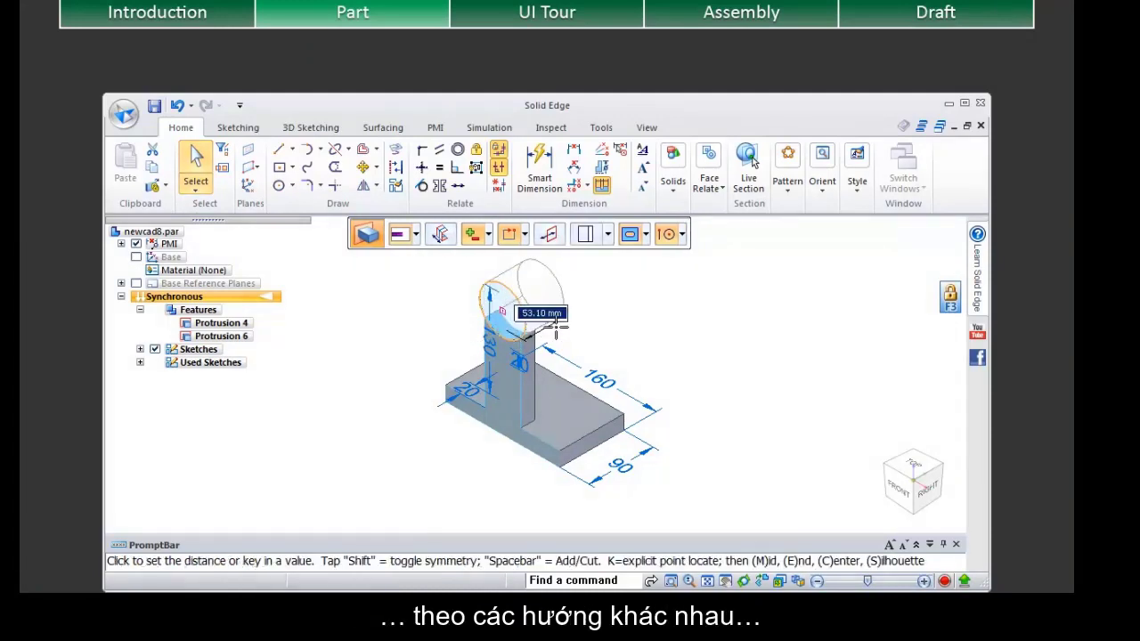
click(489, 234)
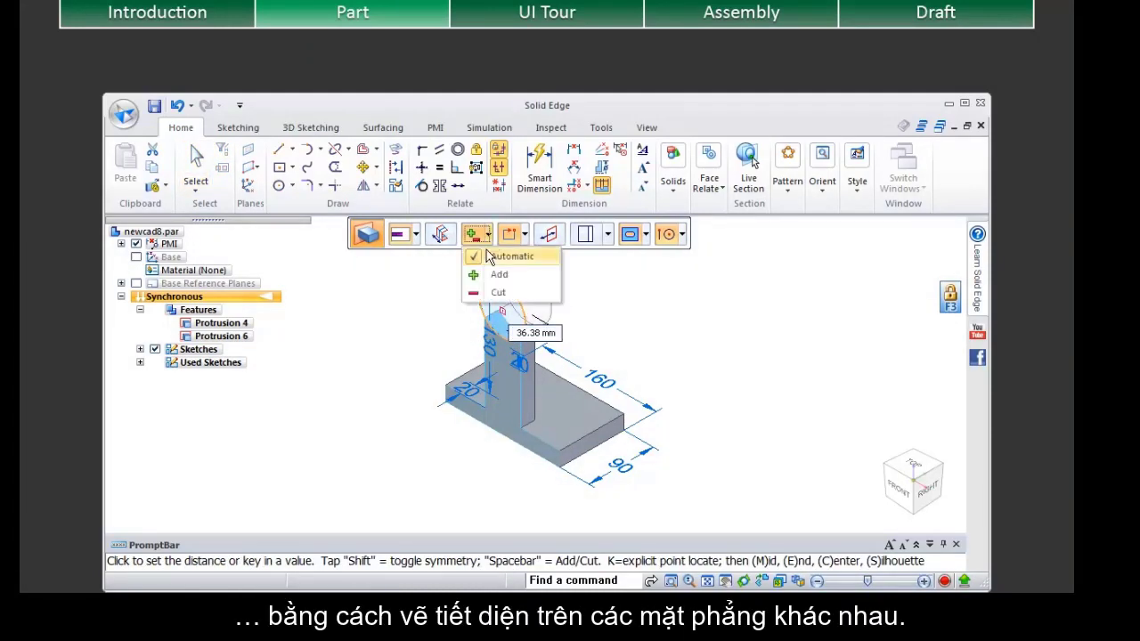
click(495, 274)
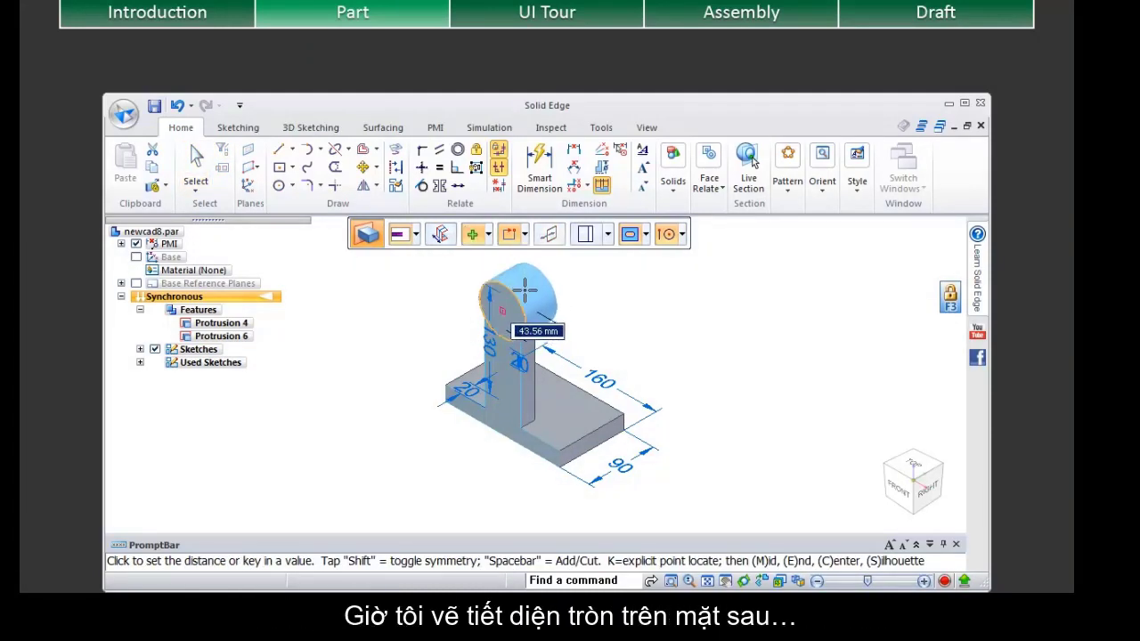
text(40)
key(Return)
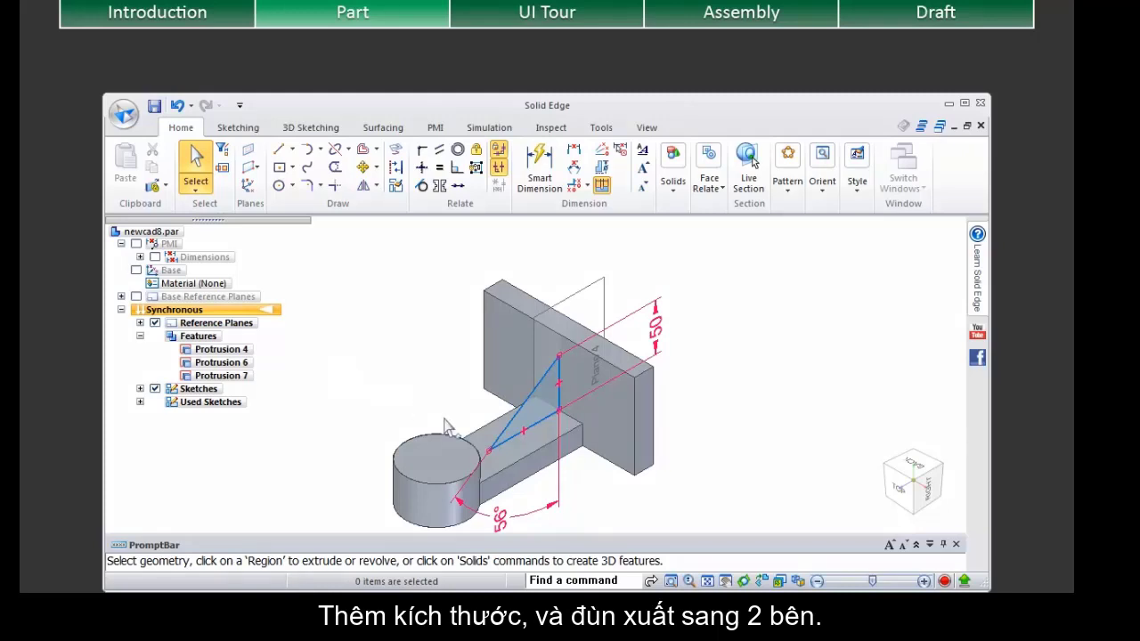
Extrude the triangular rib region between the arm and the base plate symmetrically by 15 mm, adding material.
click(548, 419)
click(563, 437)
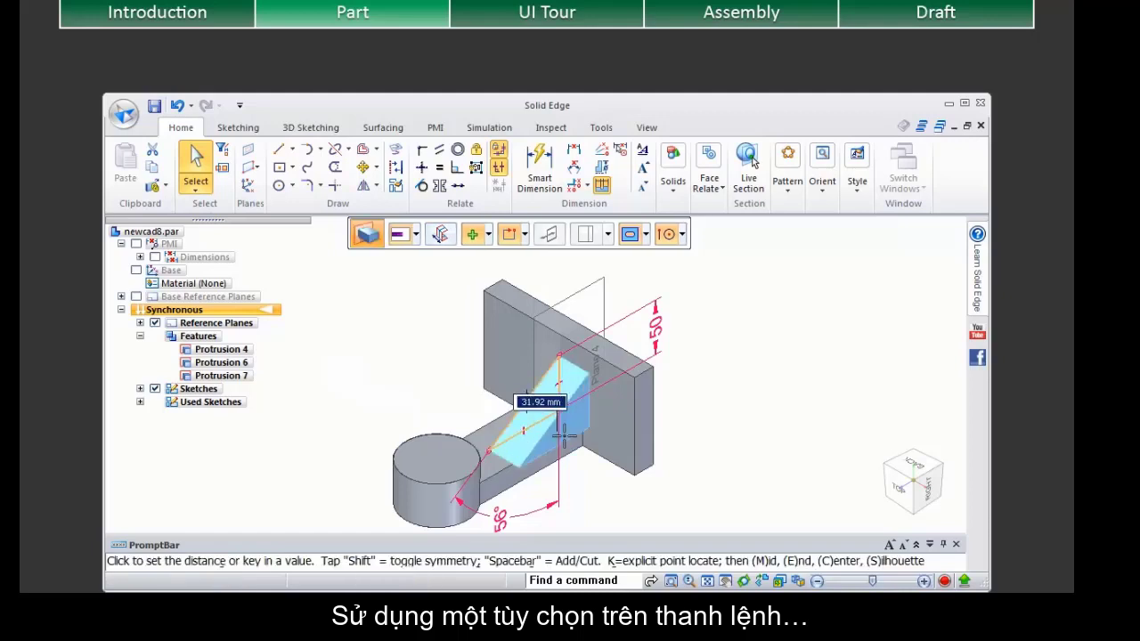
click(440, 234)
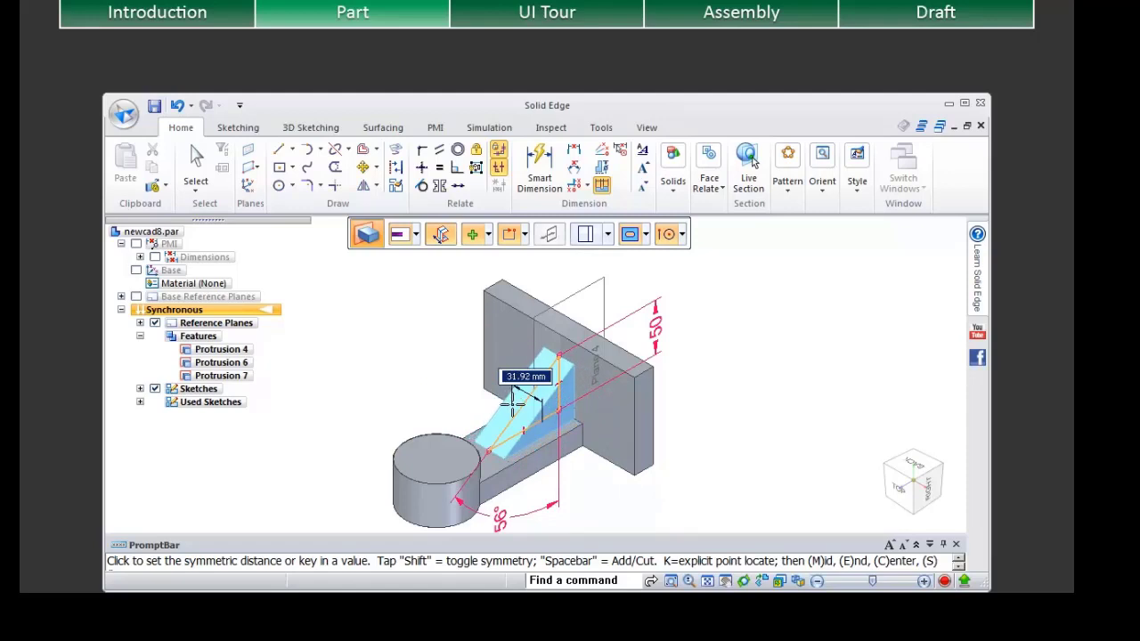
text(15)
key(Return)
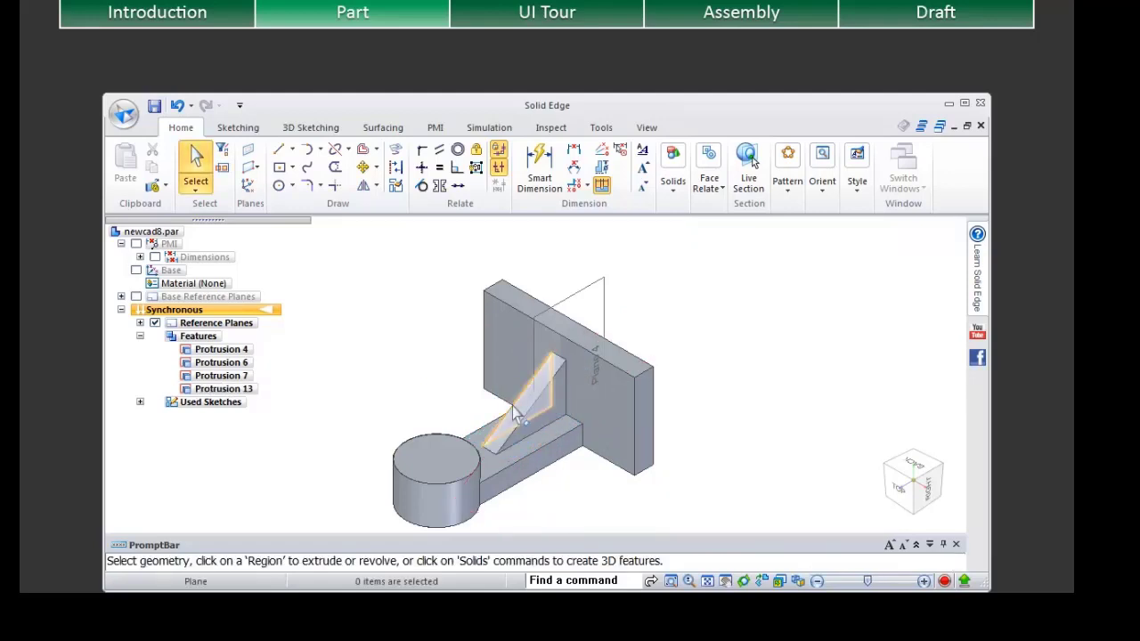
Create a 35 mm through hole in the cylindrical boss at the end of the arm.
click(674, 181)
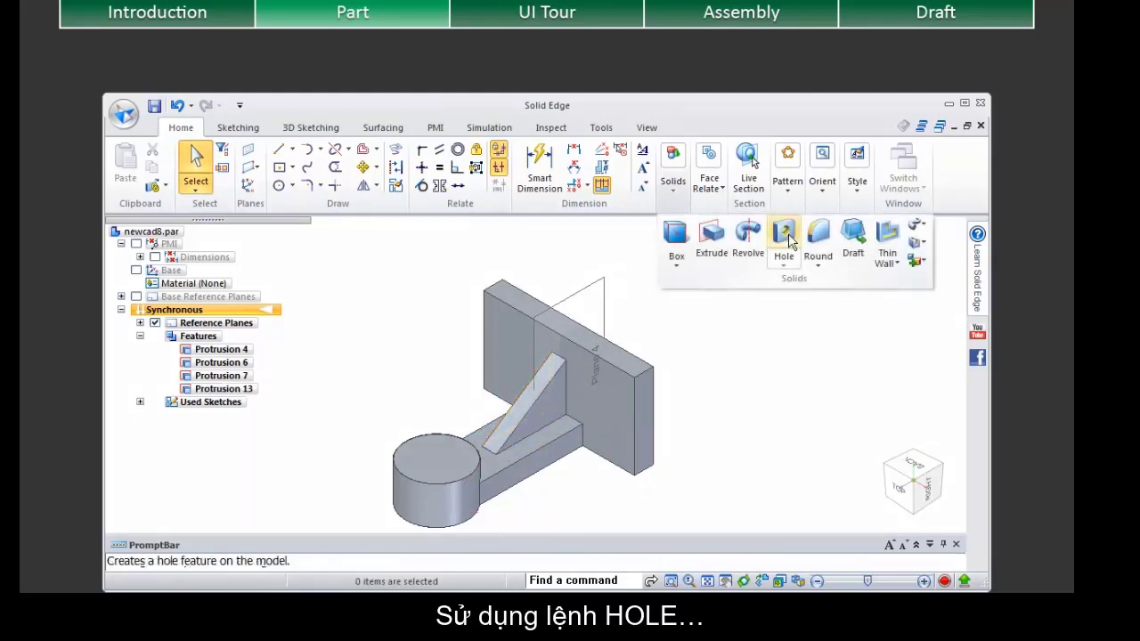
click(789, 233)
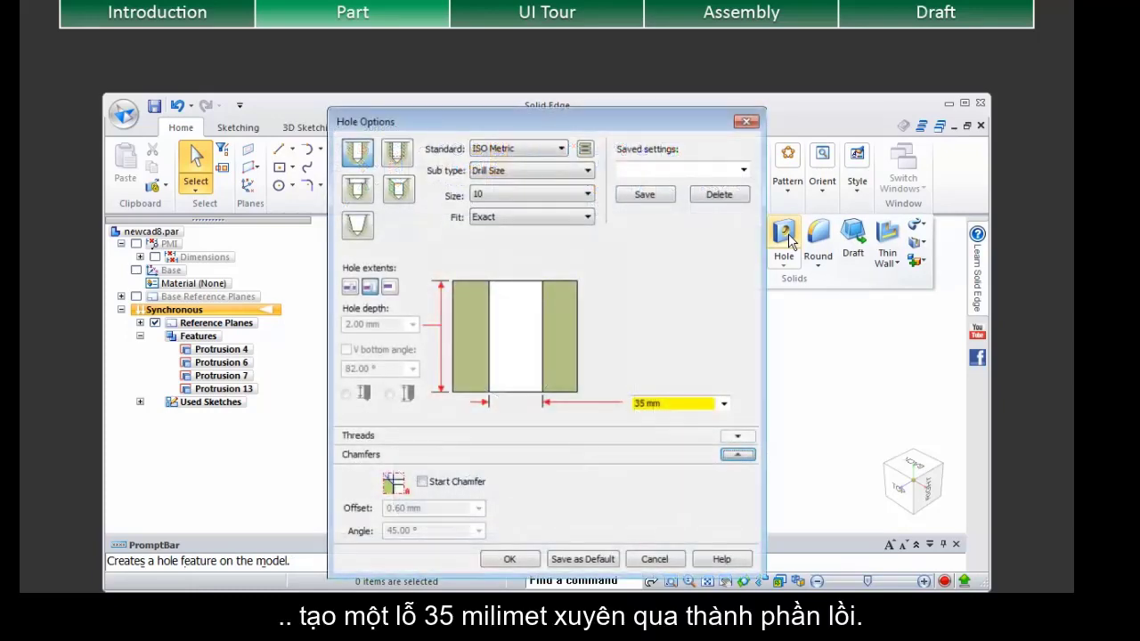
key(Return)
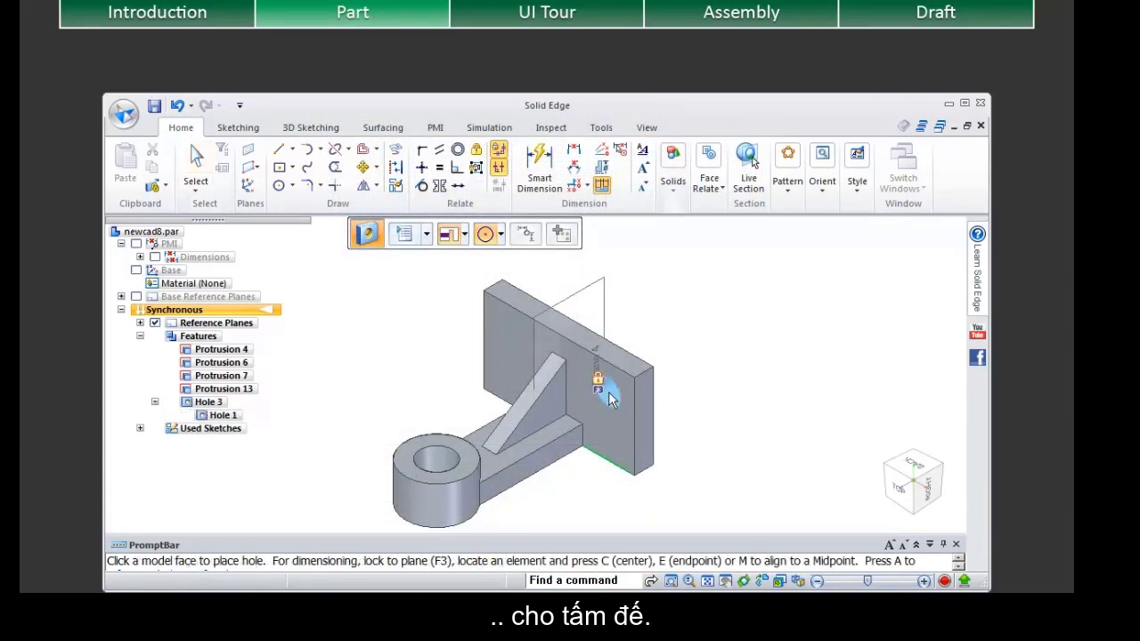
Place a 26 mm hole in the base plate beside the rib and mirror it about the central reference plane.
click(609, 399)
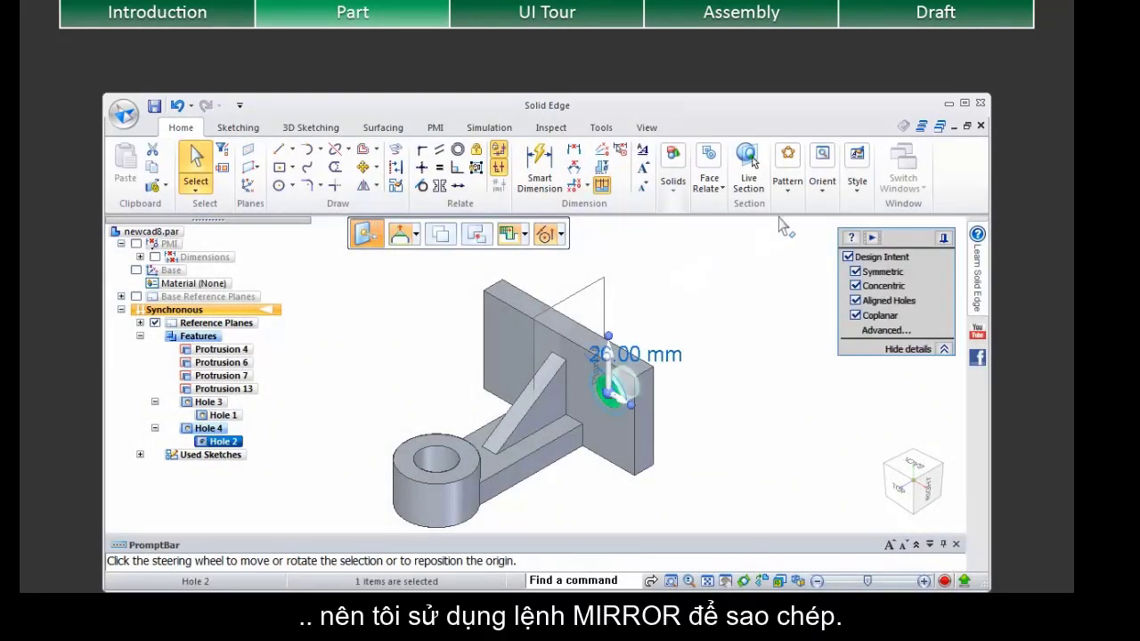
click(790, 198)
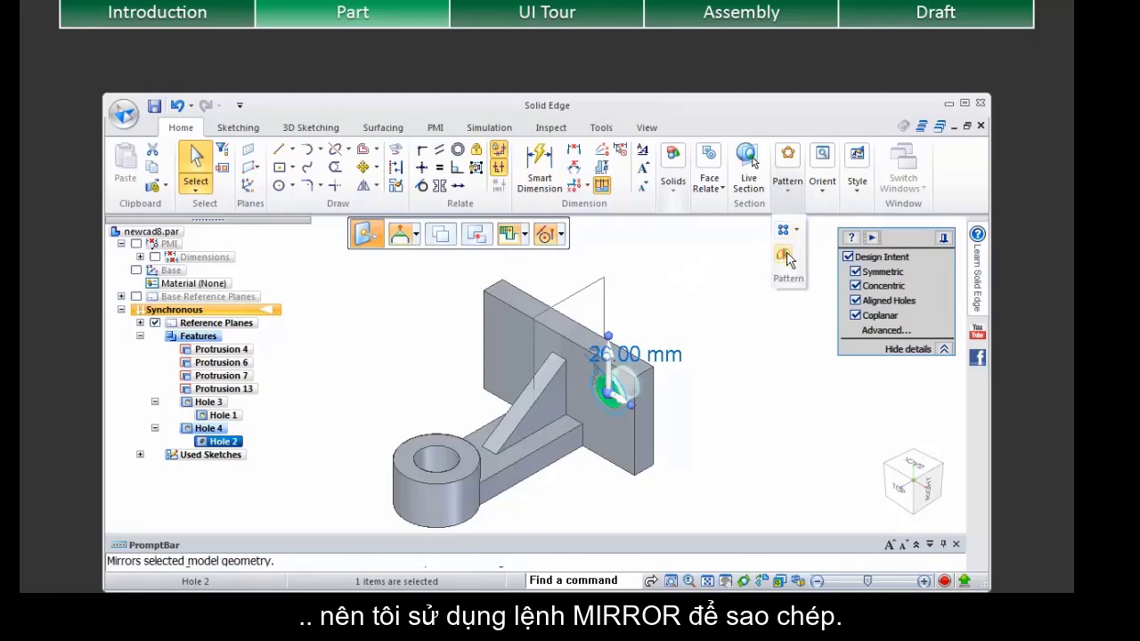
click(789, 258)
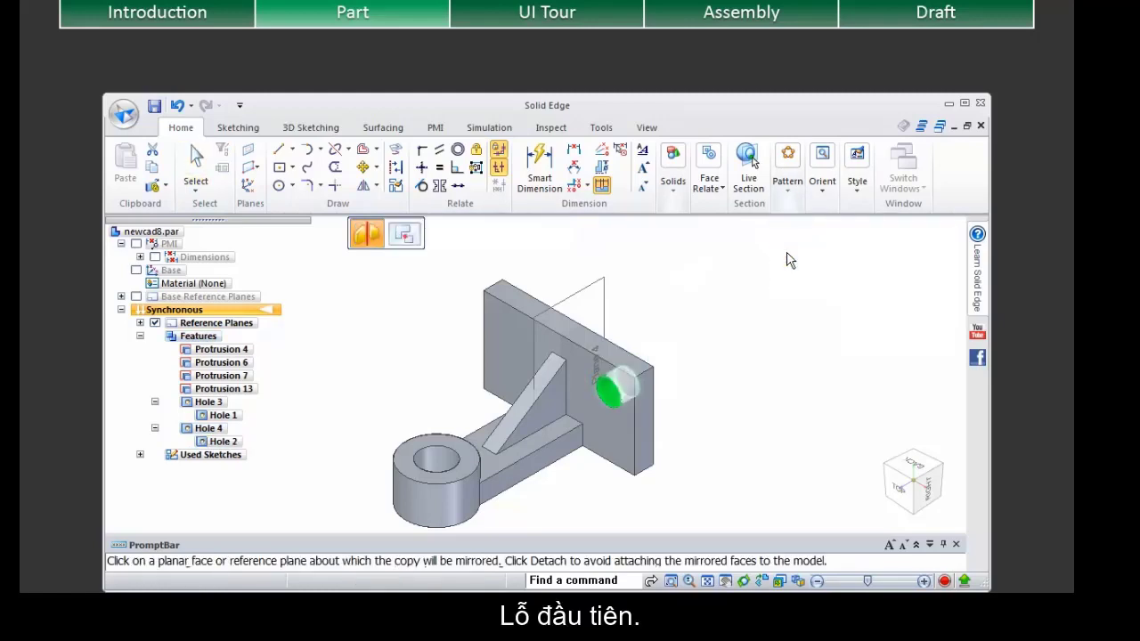
click(612, 293)
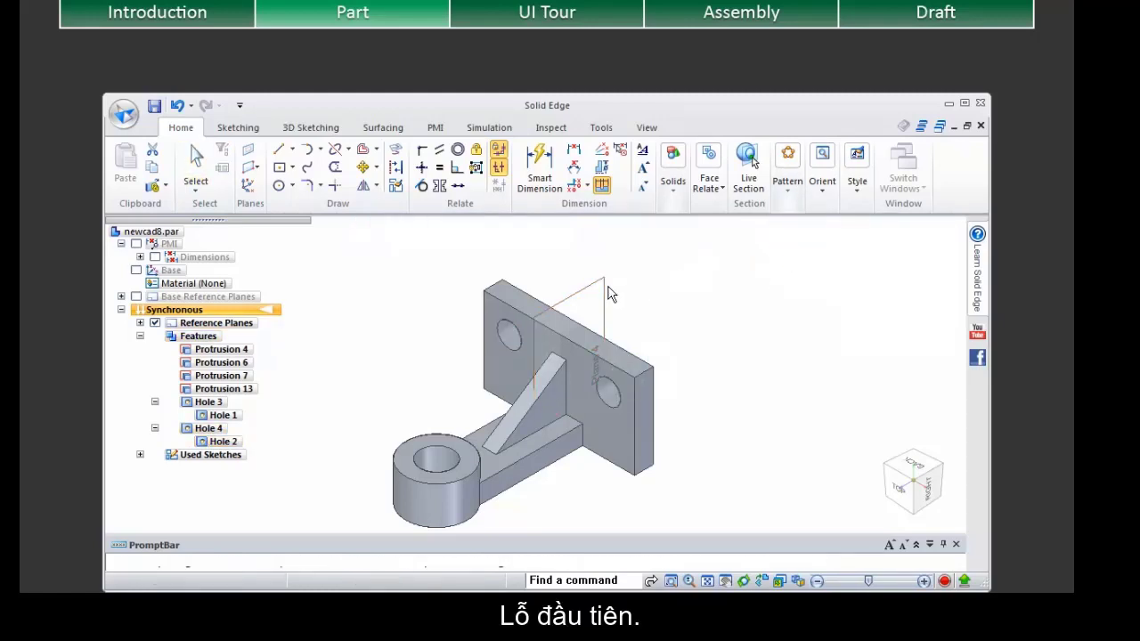
Round the base plate's two corner edges next to the mounting holes with a 25 mm radius.
click(674, 178)
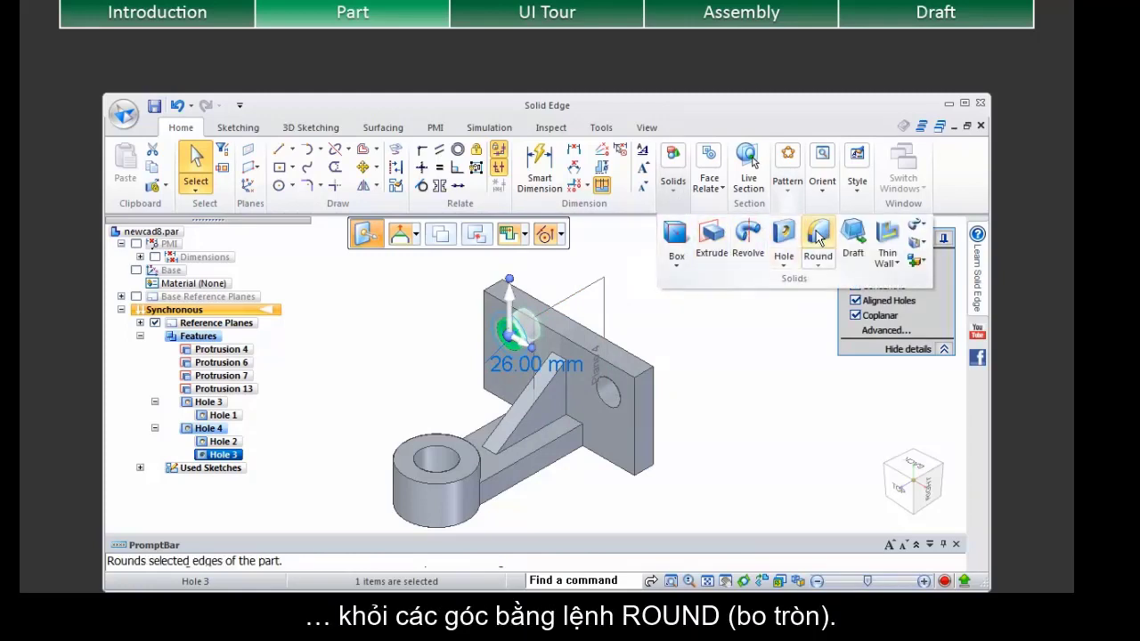
click(818, 235)
click(647, 369)
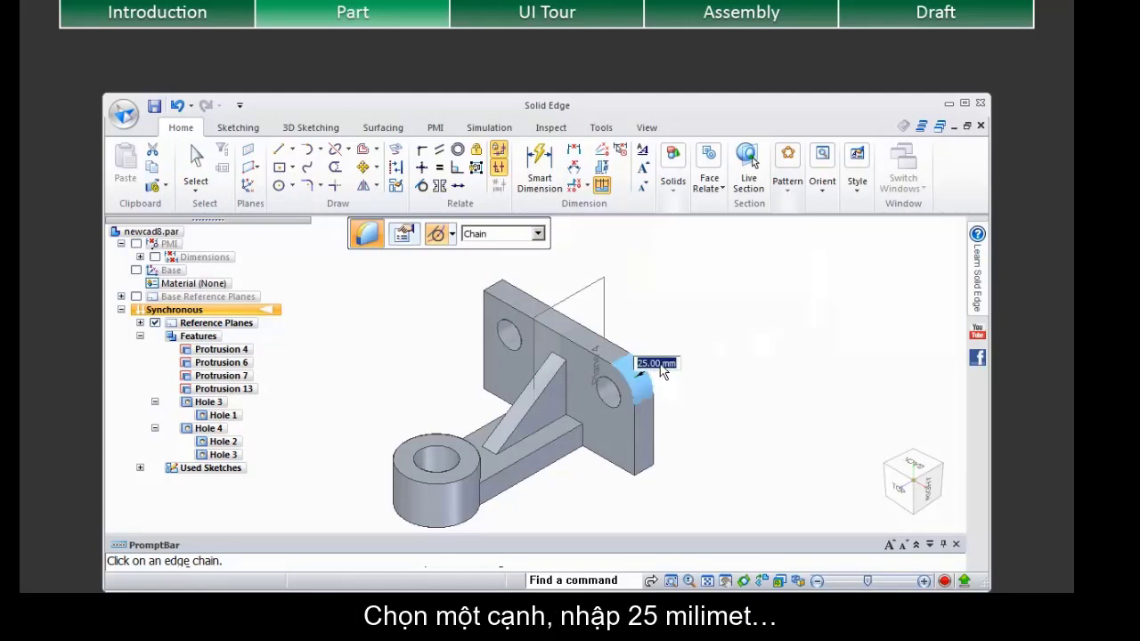
click(492, 283)
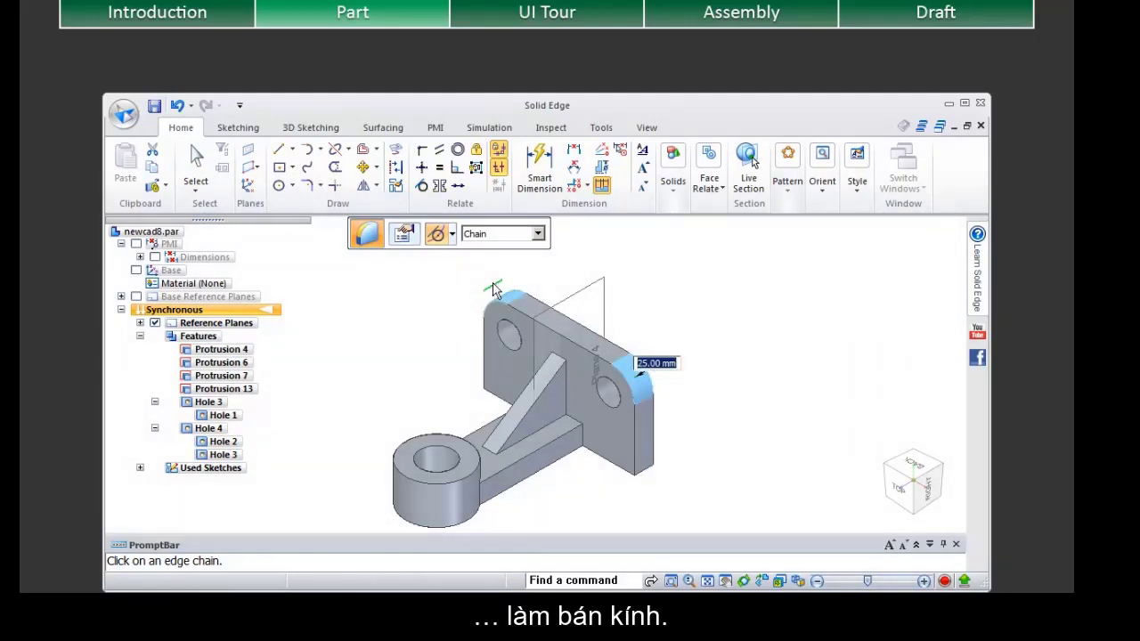
key(Return)
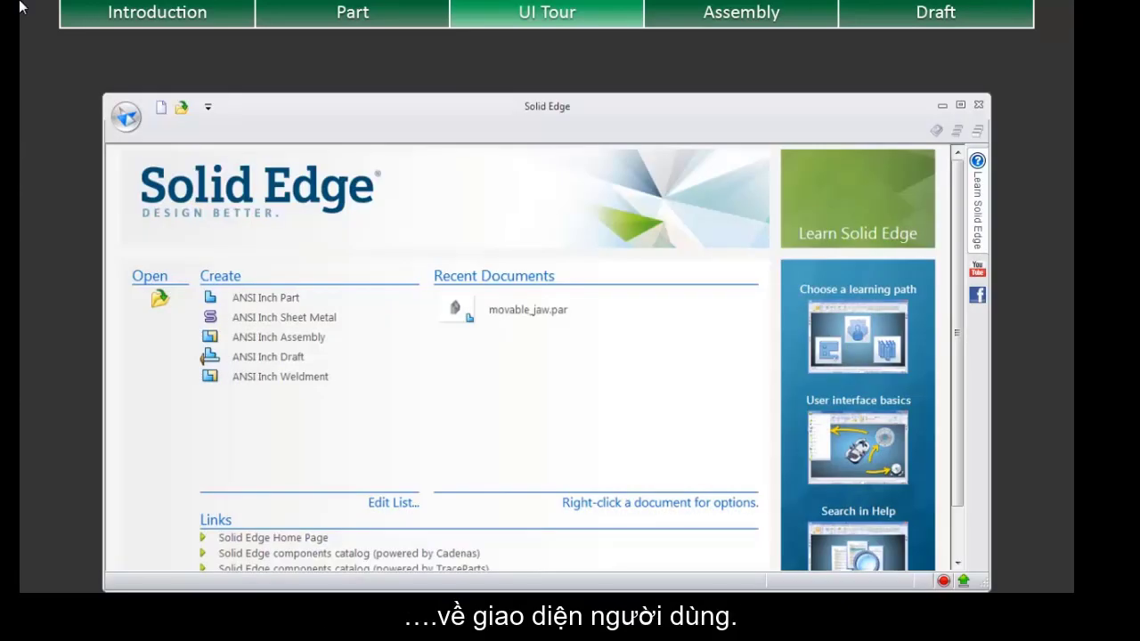
Open the recent document movable_jaw.par.
click(459, 304)
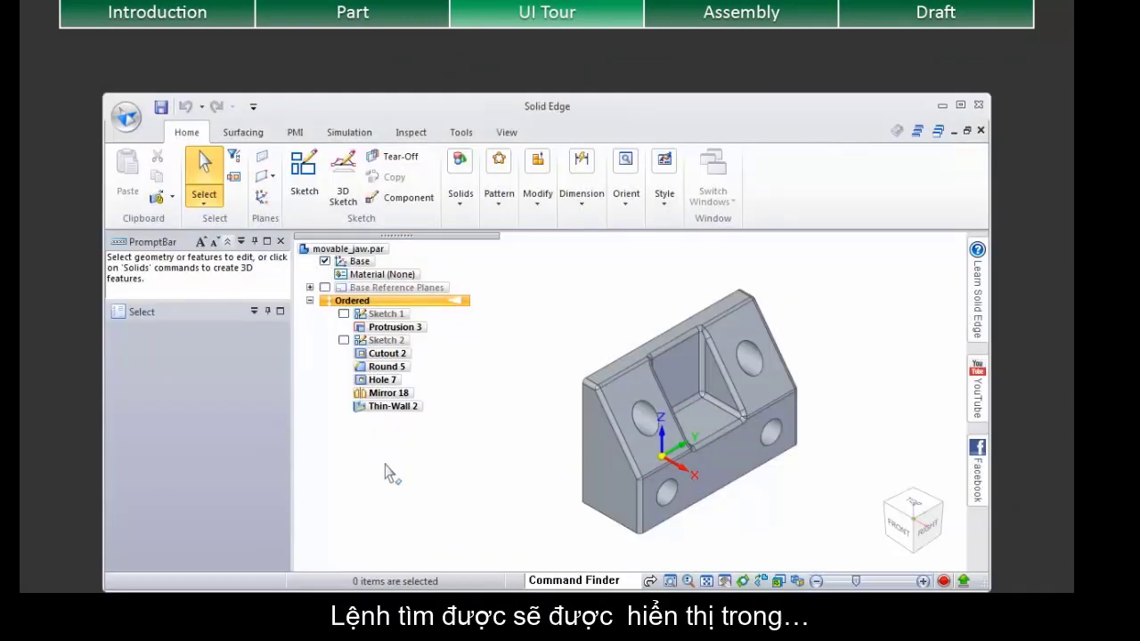
Search the Command Finder for "shell" and locate the matching Thin Region and Thin Wall commands in the interface.
click(546, 581)
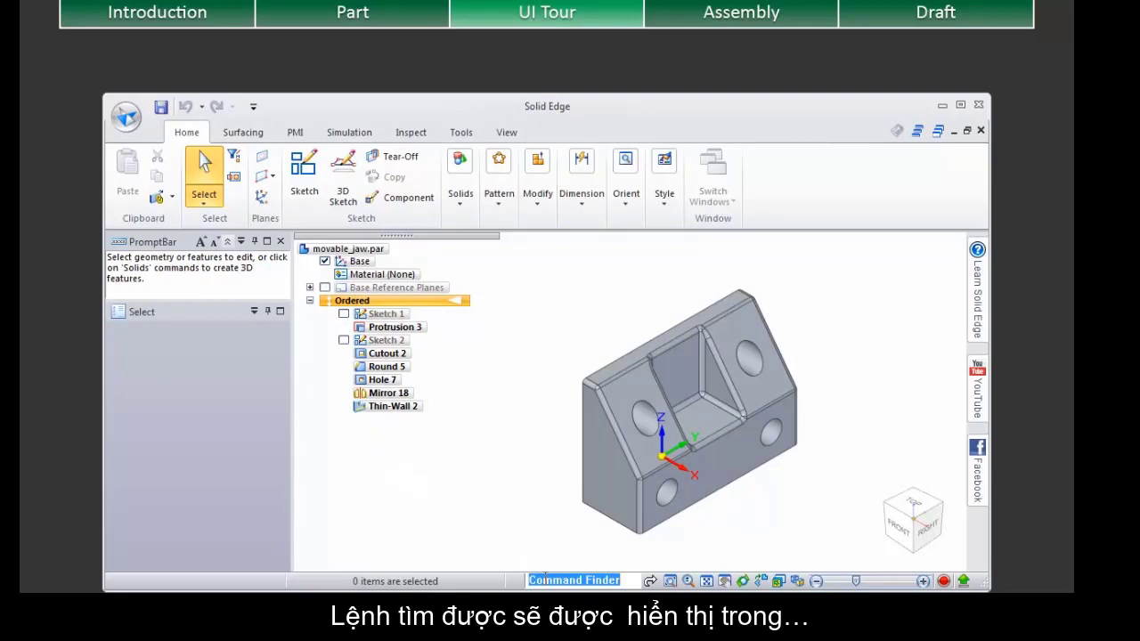
text(shell)
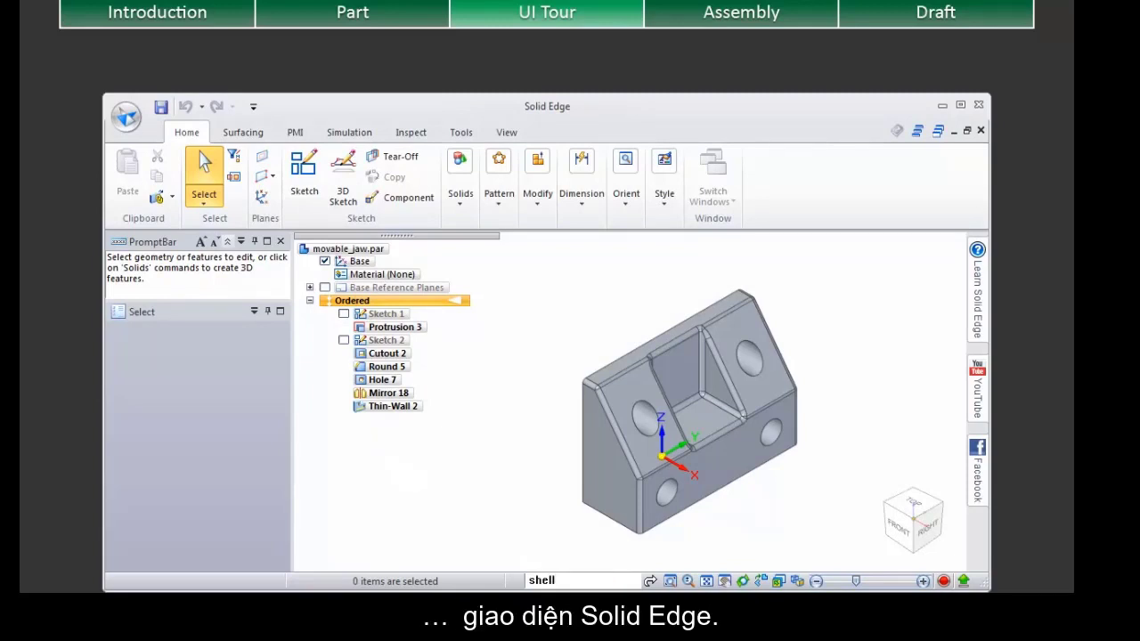
key(Return)
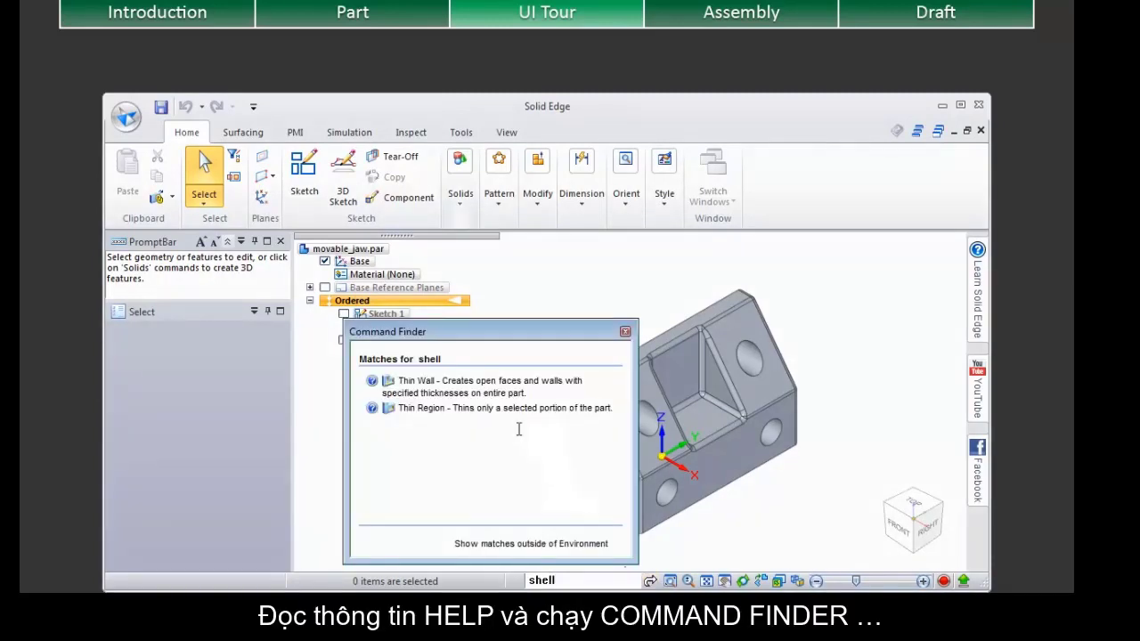
mouse_move(511, 416)
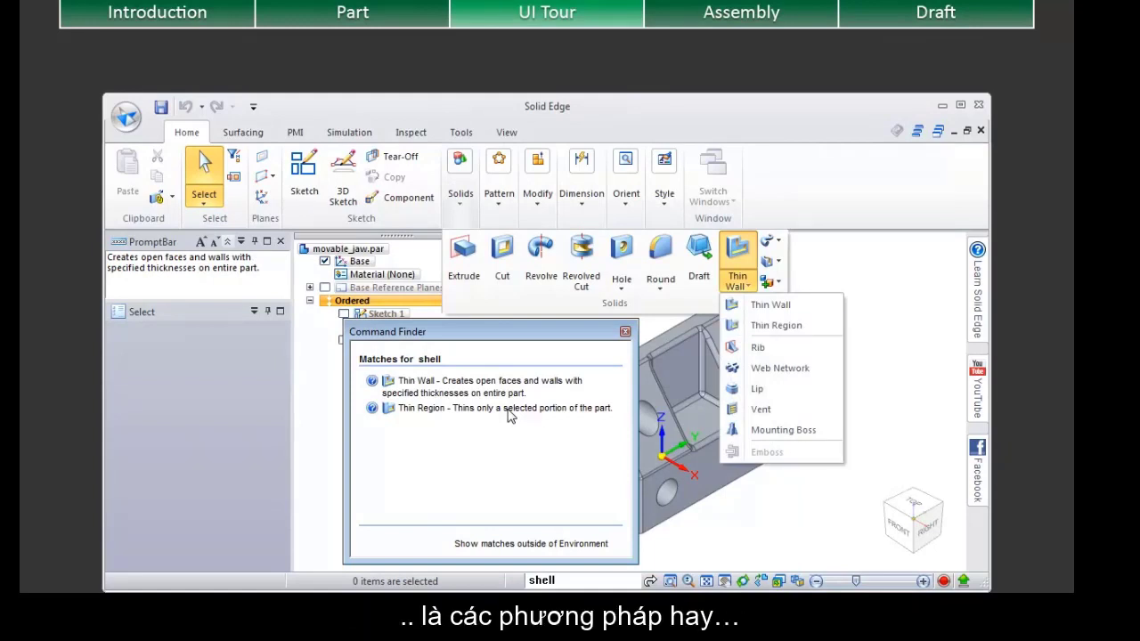
mouse_move(491, 388)
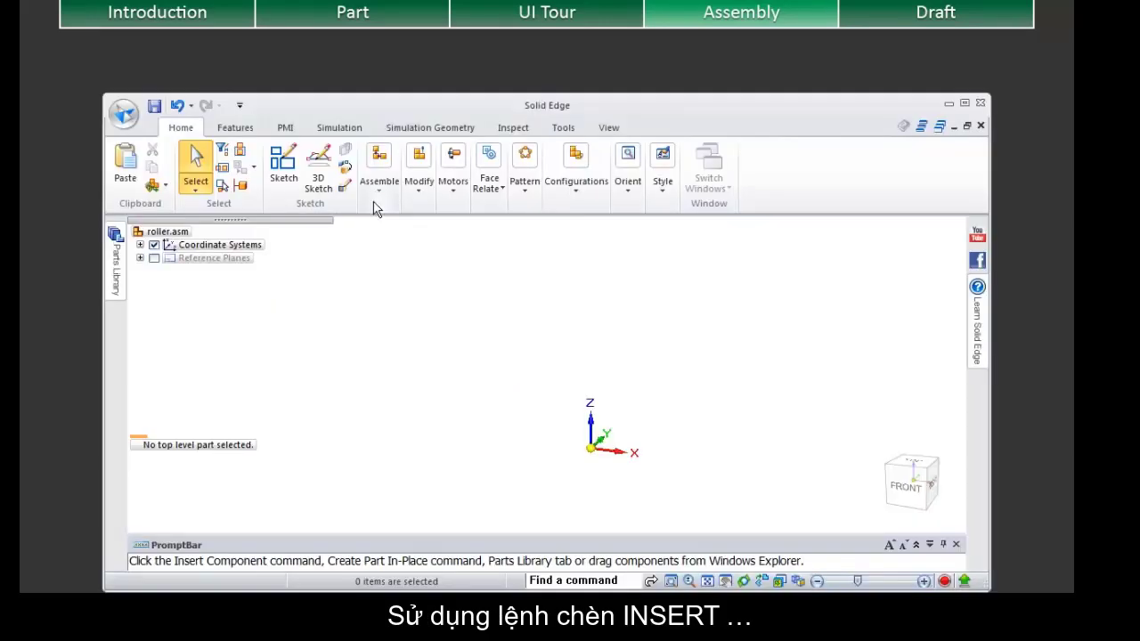
Insert baseplate1.par from the roller folder into the roller.asm assembly as its first component.
click(378, 189)
click(397, 244)
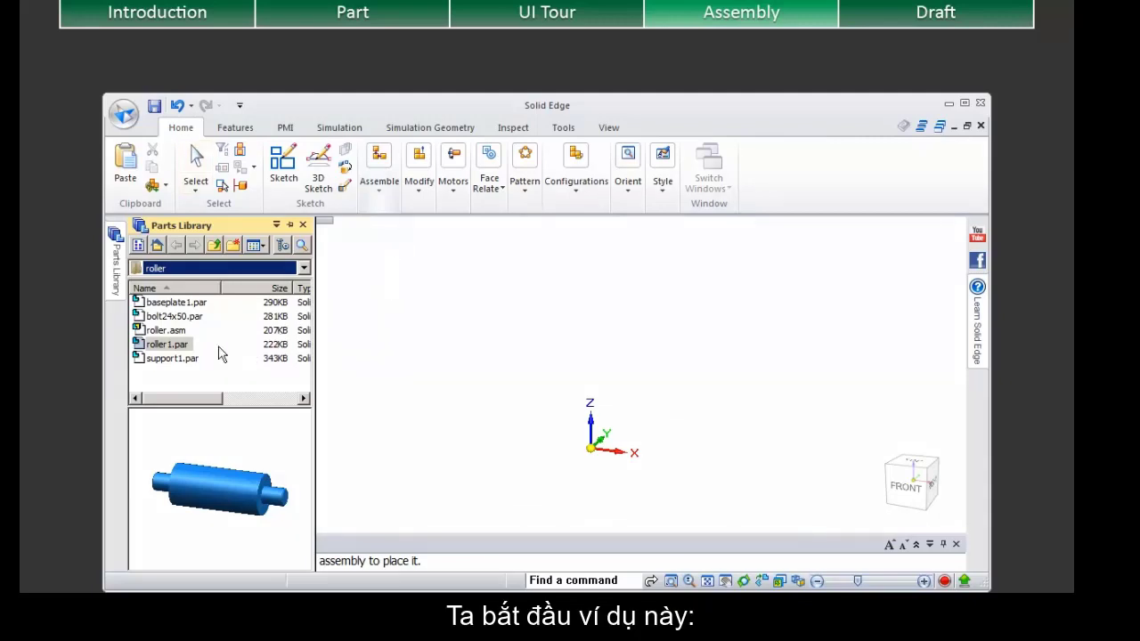
drag(190, 307, 579, 428)
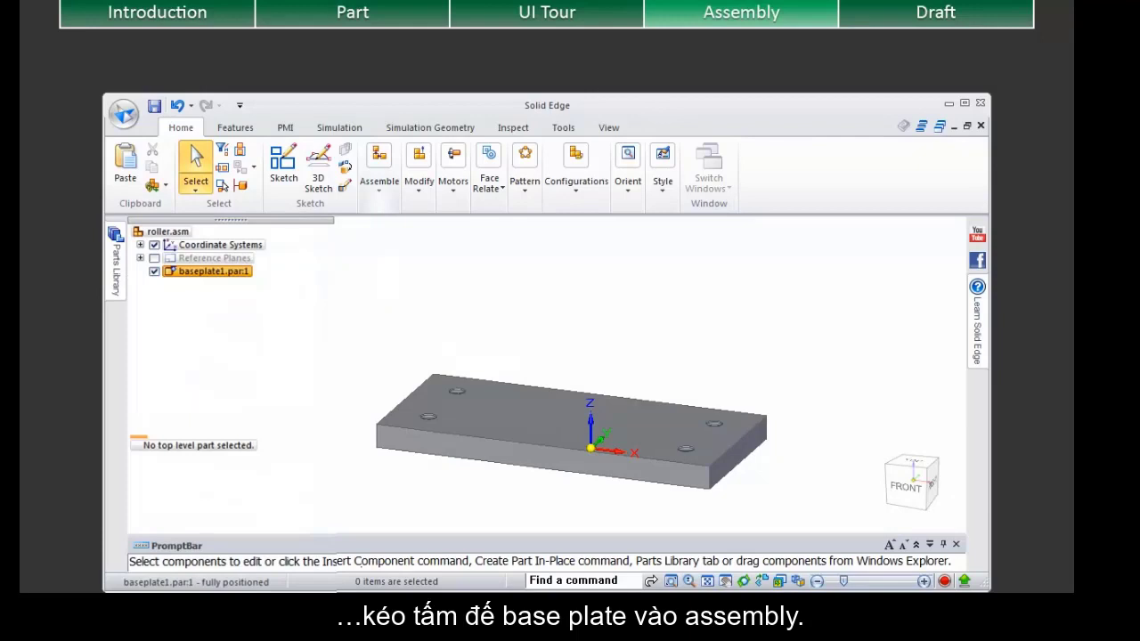
Insert support1.par into the assembly and mate its bottom face to the base plate's top face with 0.00 mm offset.
click(116, 281)
drag(171, 358, 491, 295)
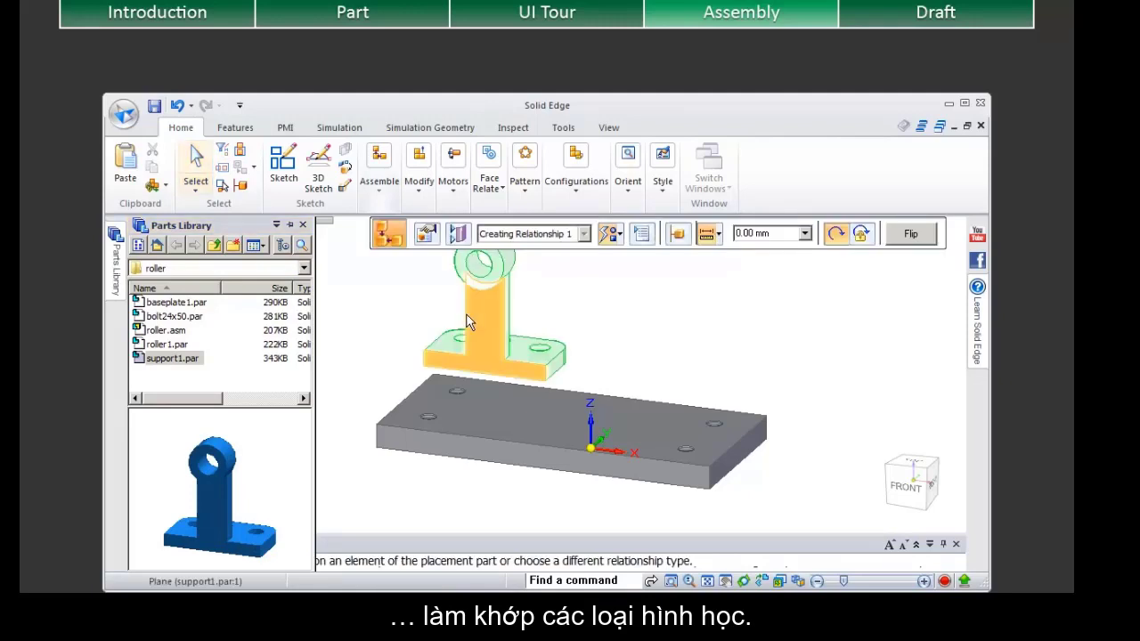
right_click(468, 357)
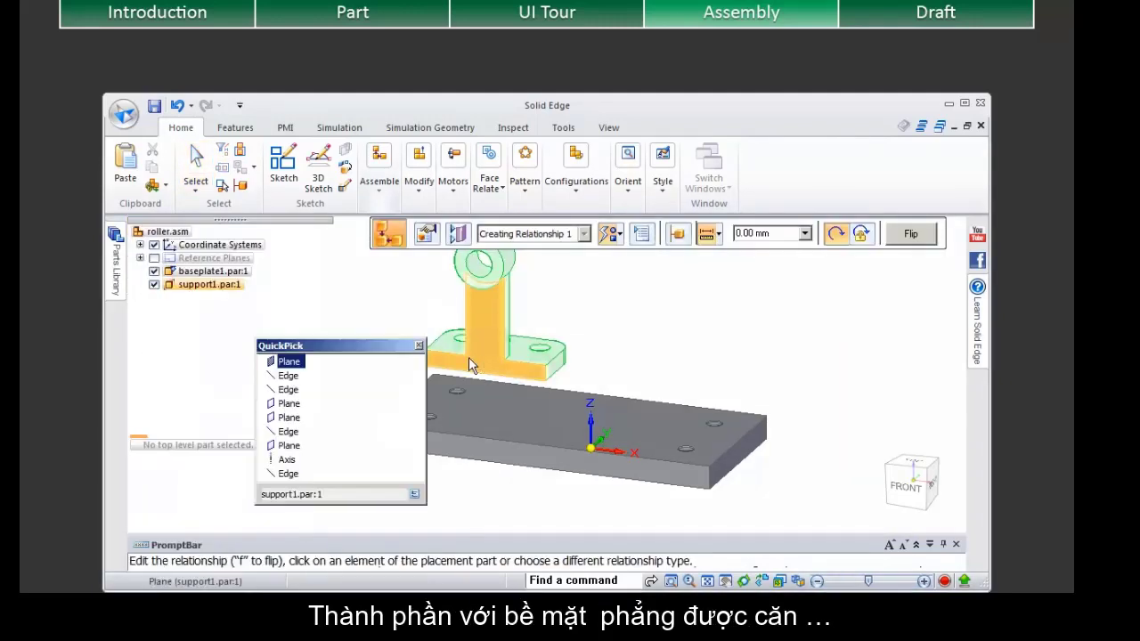
click(286, 446)
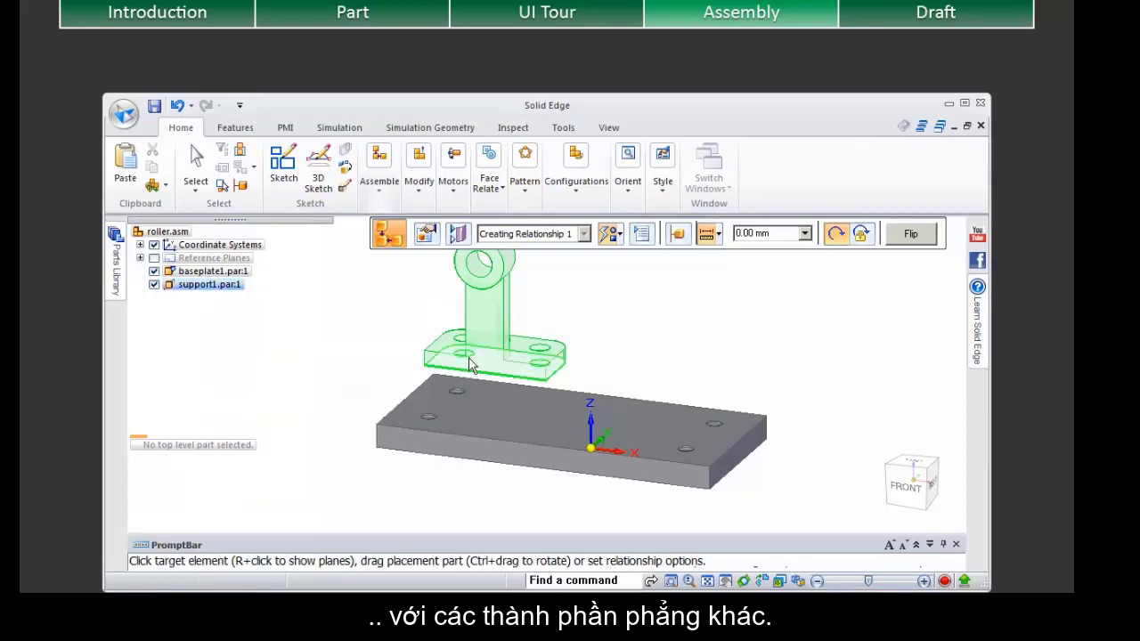
click(523, 396)
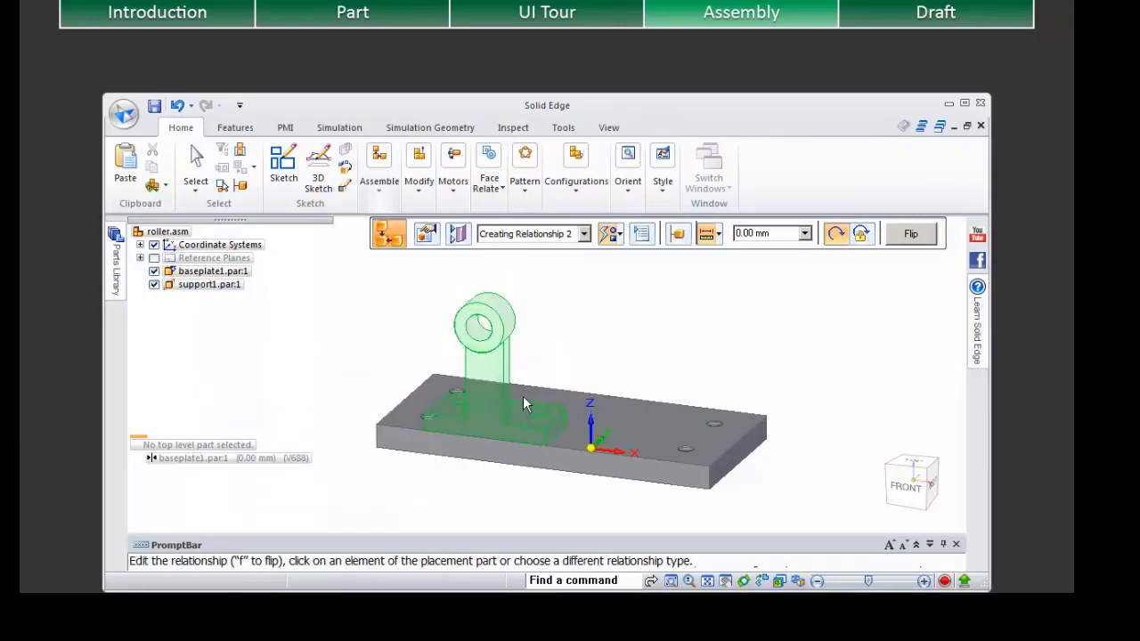
Align two of the support's mounting hole axes with the two holes at one end of the base plate.
right_click(461, 407)
click(273, 437)
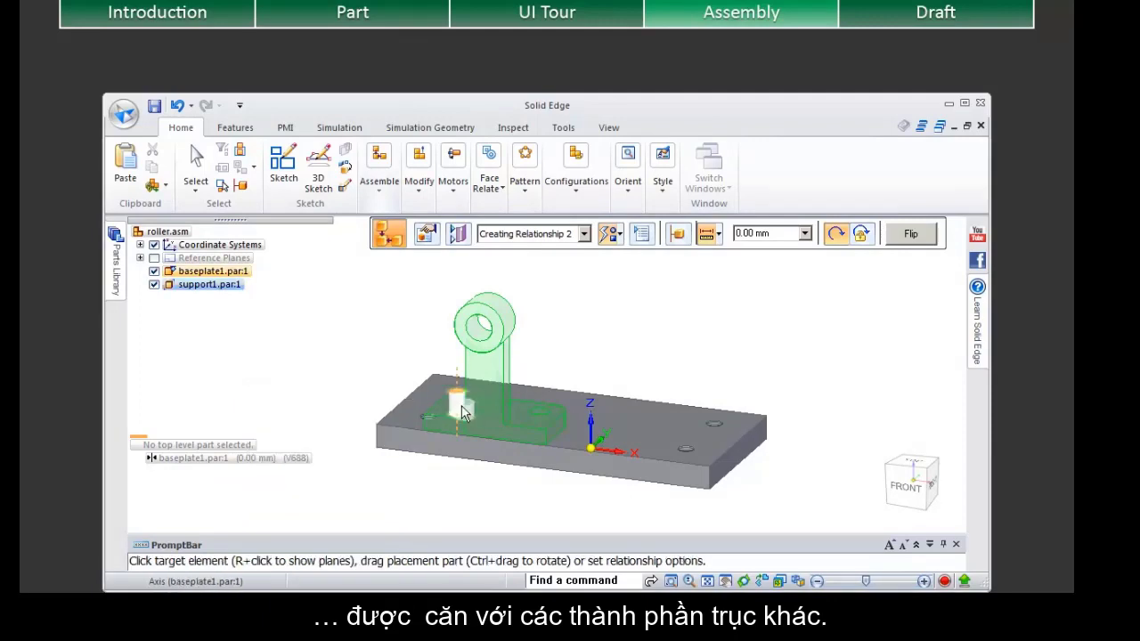
click(434, 421)
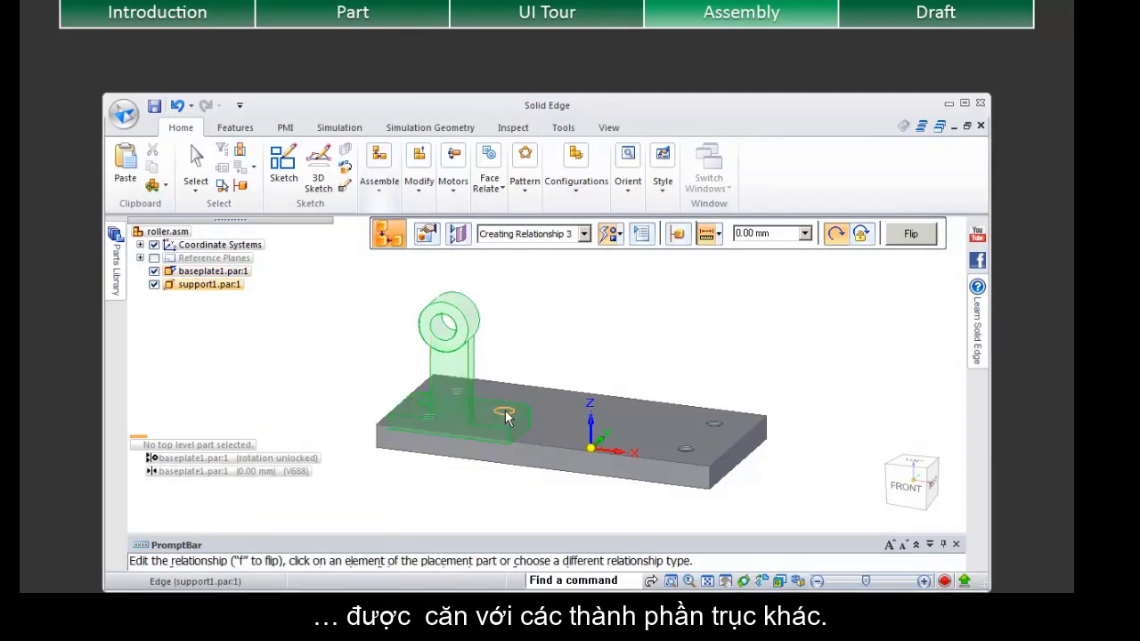
right_click(505, 417)
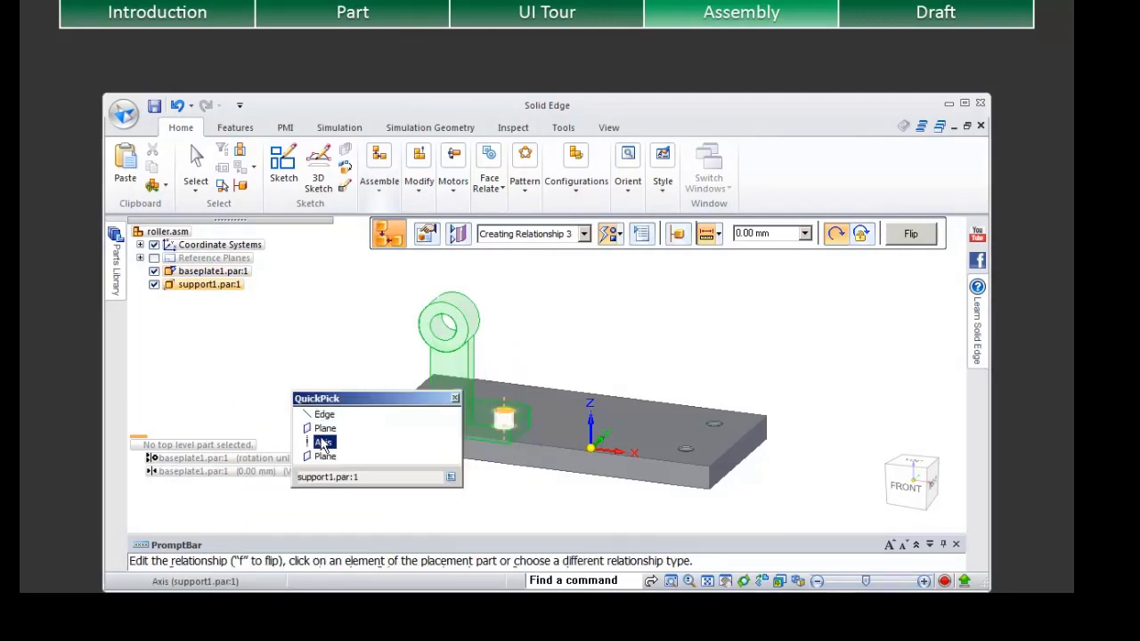
click(325, 438)
click(524, 415)
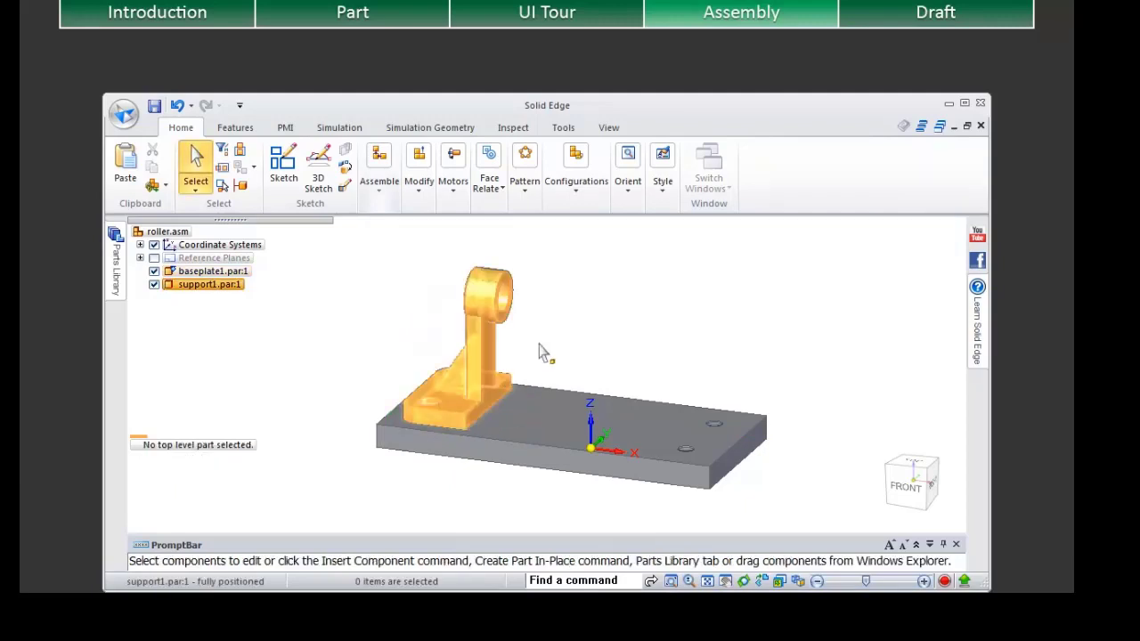
Insert a second support1.par, seat it on the base plate and align its mounting holes with the holes at the plate's free end.
click(117, 267)
drag(171, 358, 796, 364)
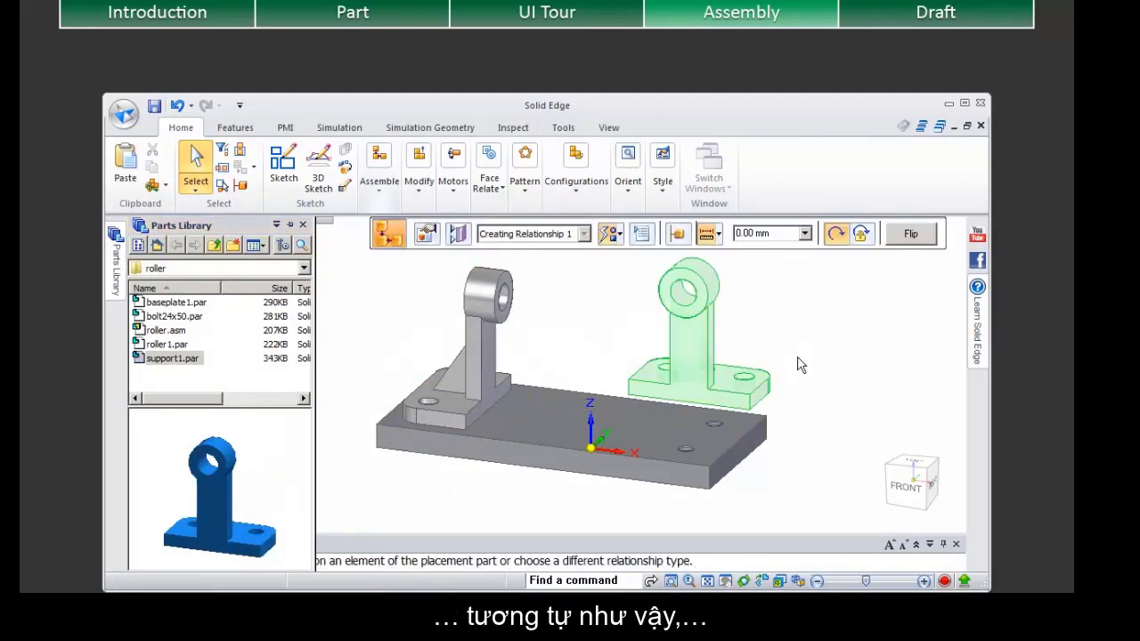
right_click(736, 405)
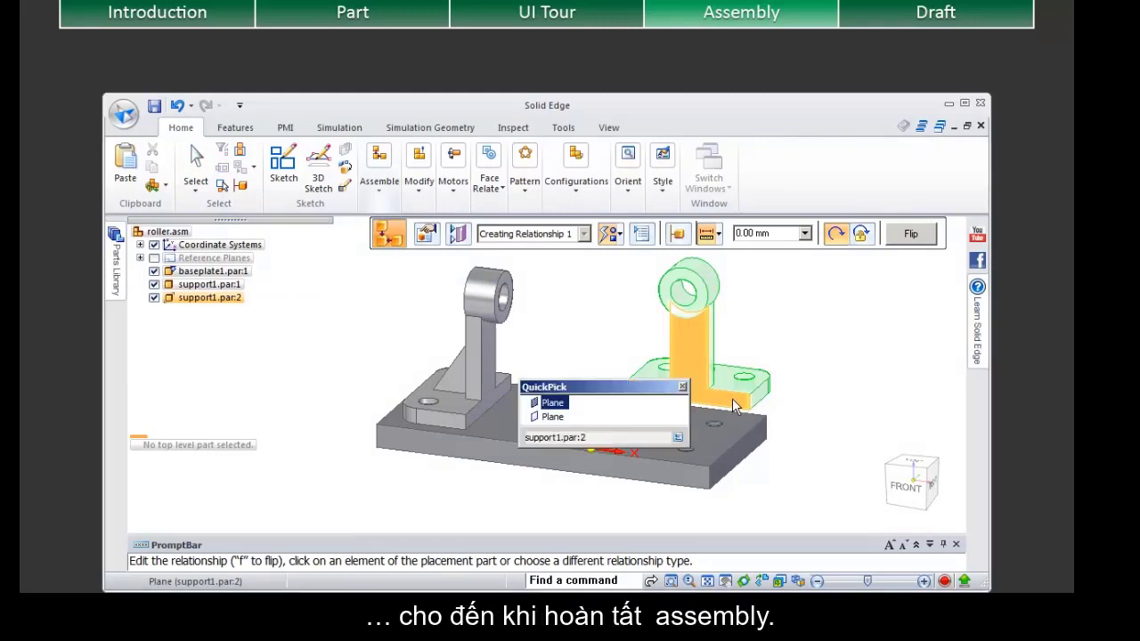
click(545, 417)
click(687, 417)
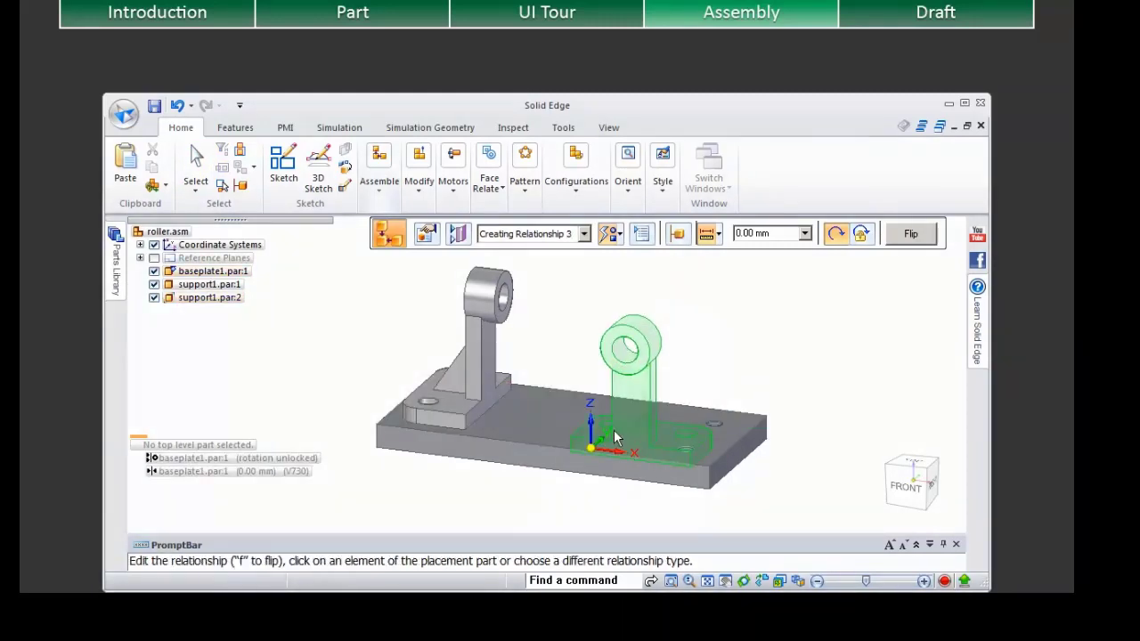
click(609, 432)
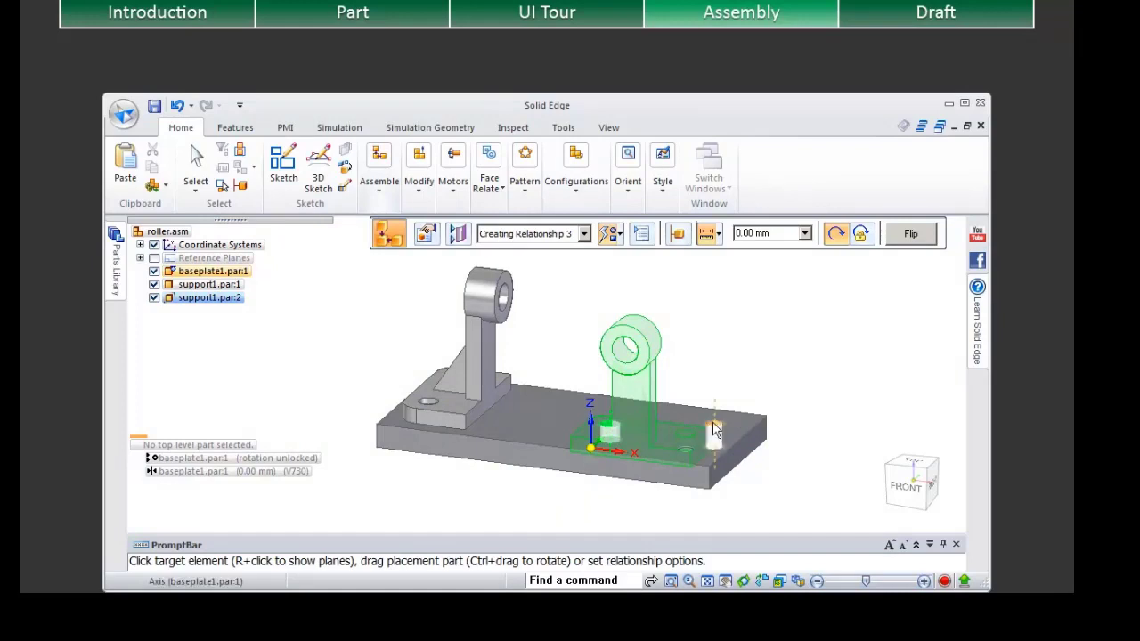
click(714, 431)
Insert roller1.par, center it between the two supports and align its shaft axis with the support's bore.
drag(575, 263, 611, 339)
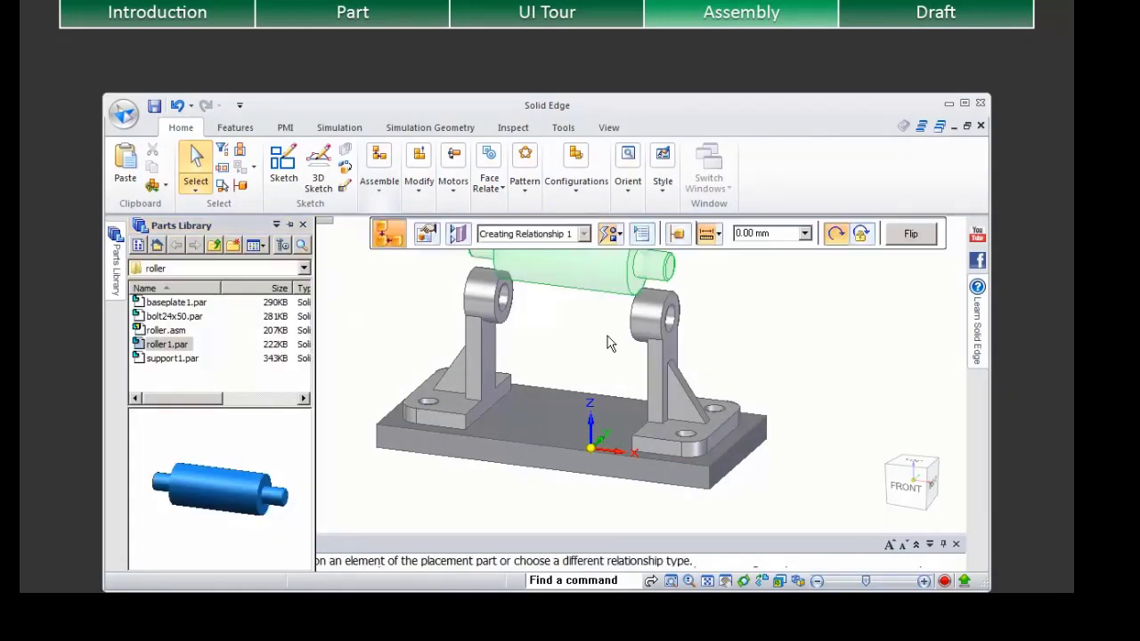
click(517, 257)
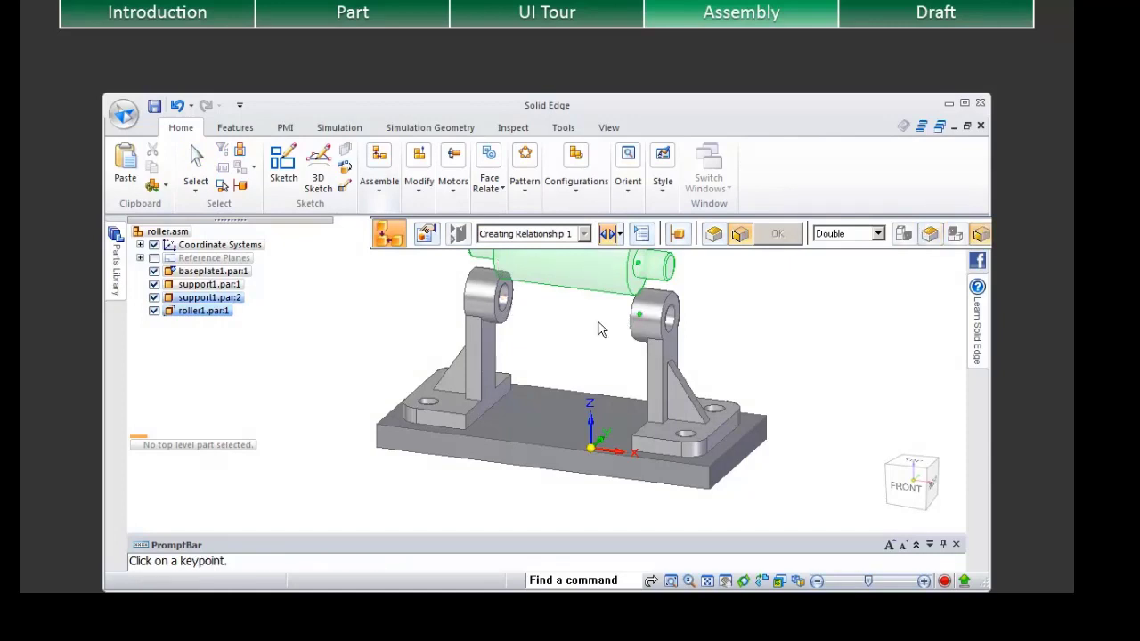
click(513, 310)
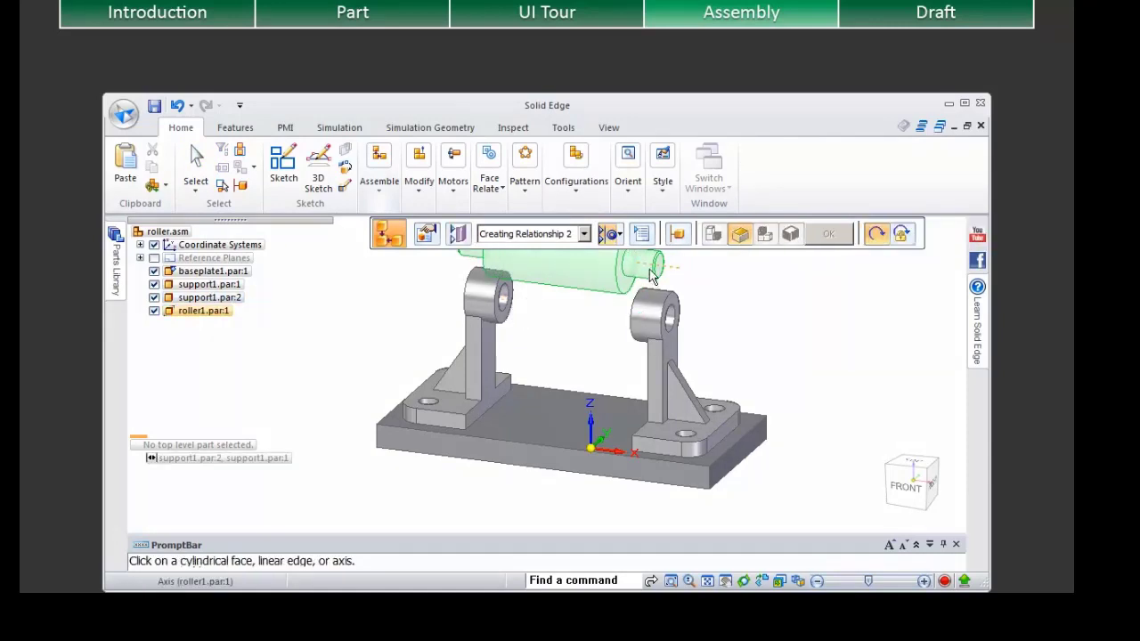
click(651, 277)
click(654, 314)
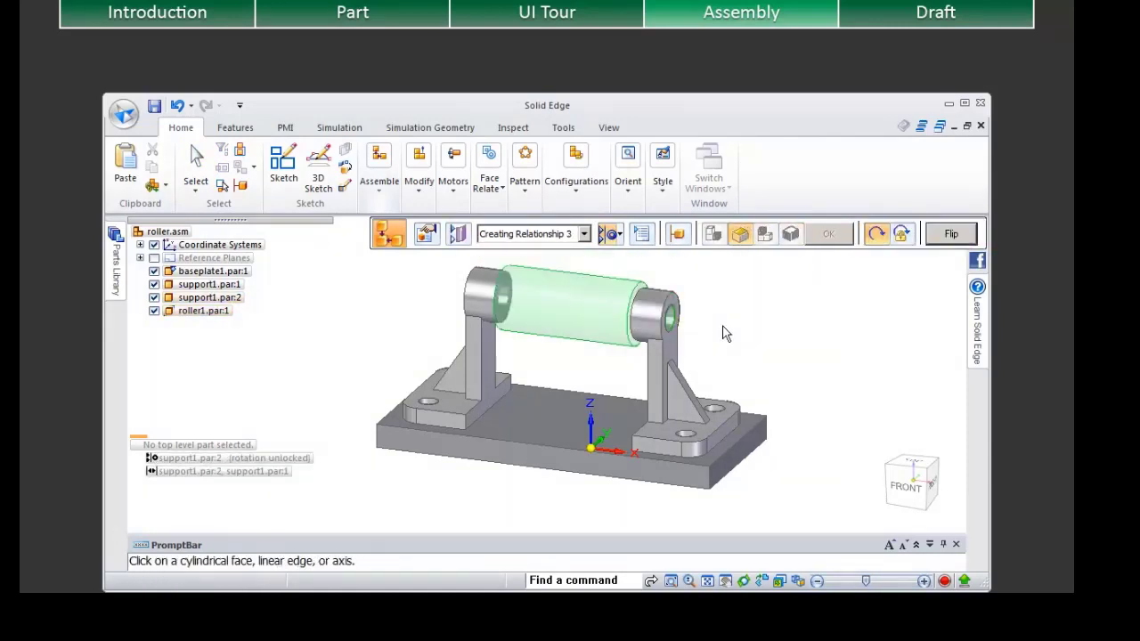
click(196, 160)
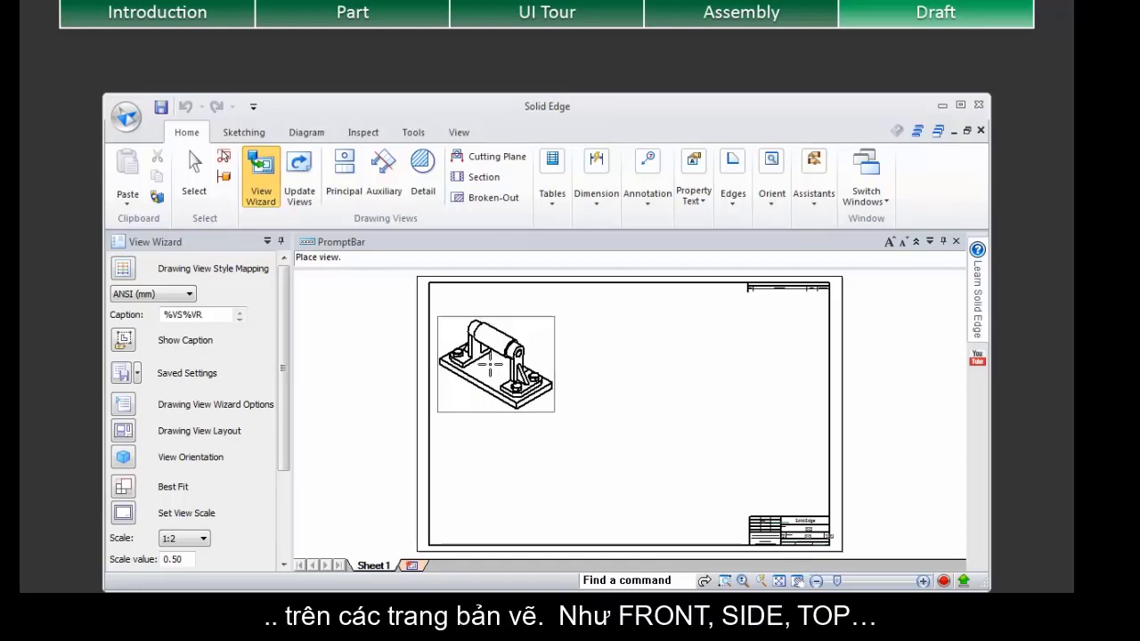
Place an exploded view of the roller assembly on Sheet 1 at 1:2 scale, using the user-defined layout and the saved exploded configuration.
click(129, 434)
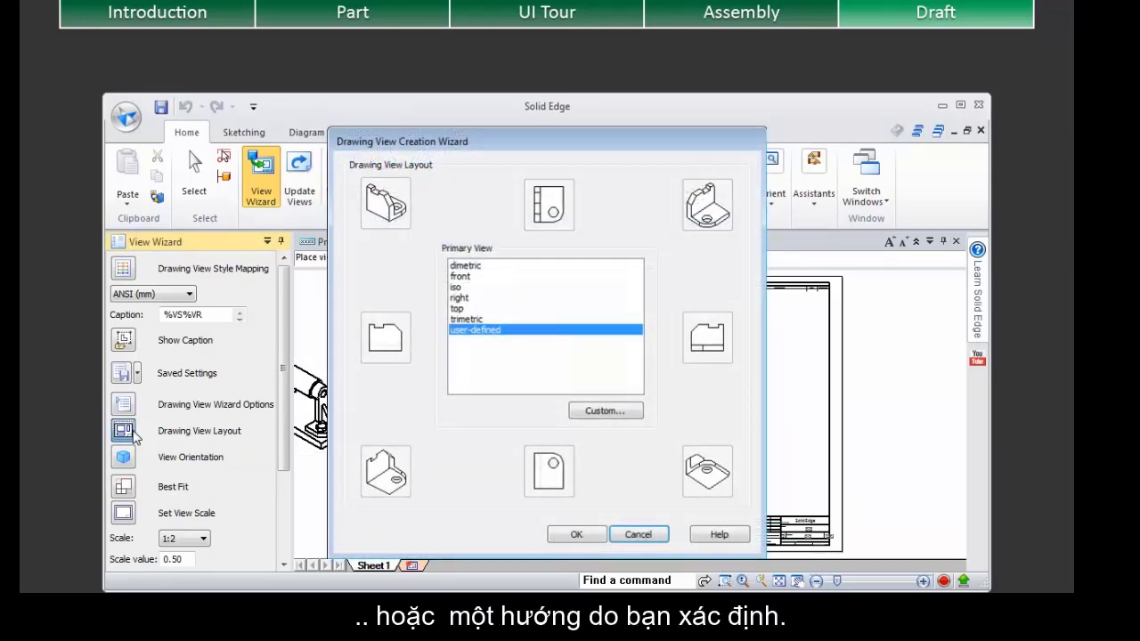
click(568, 536)
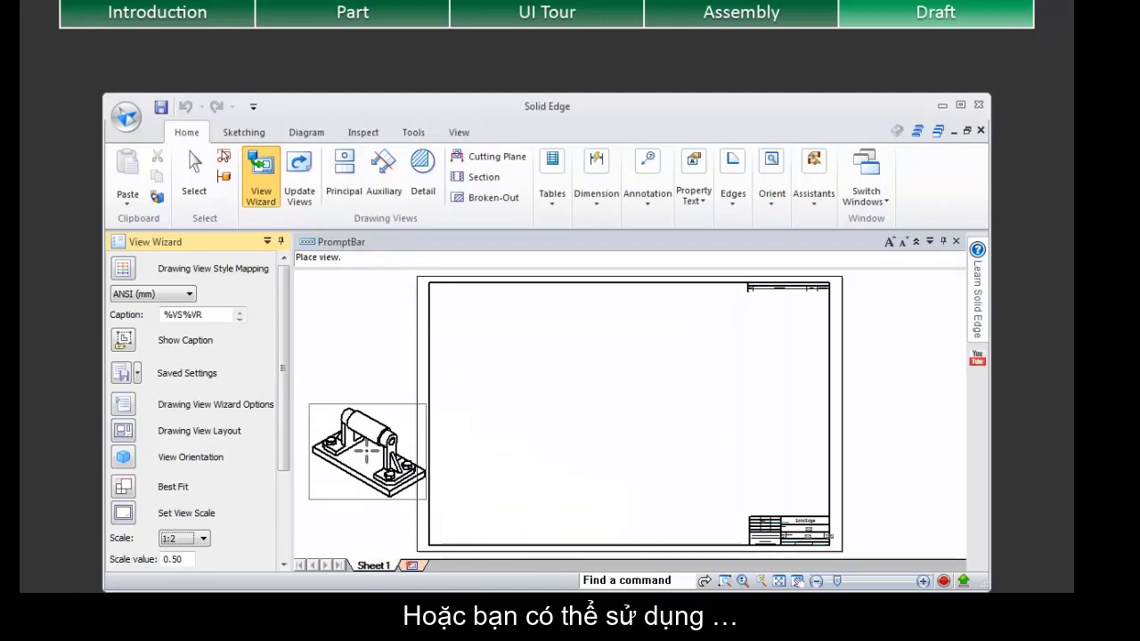
drag(285, 425, 298, 526)
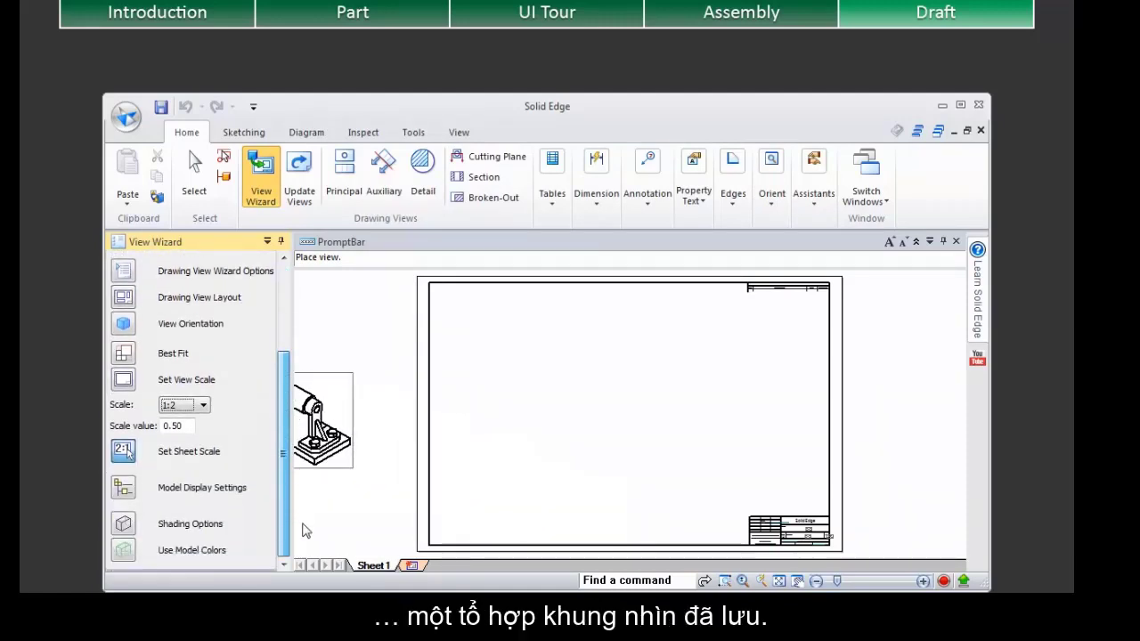
click(124, 488)
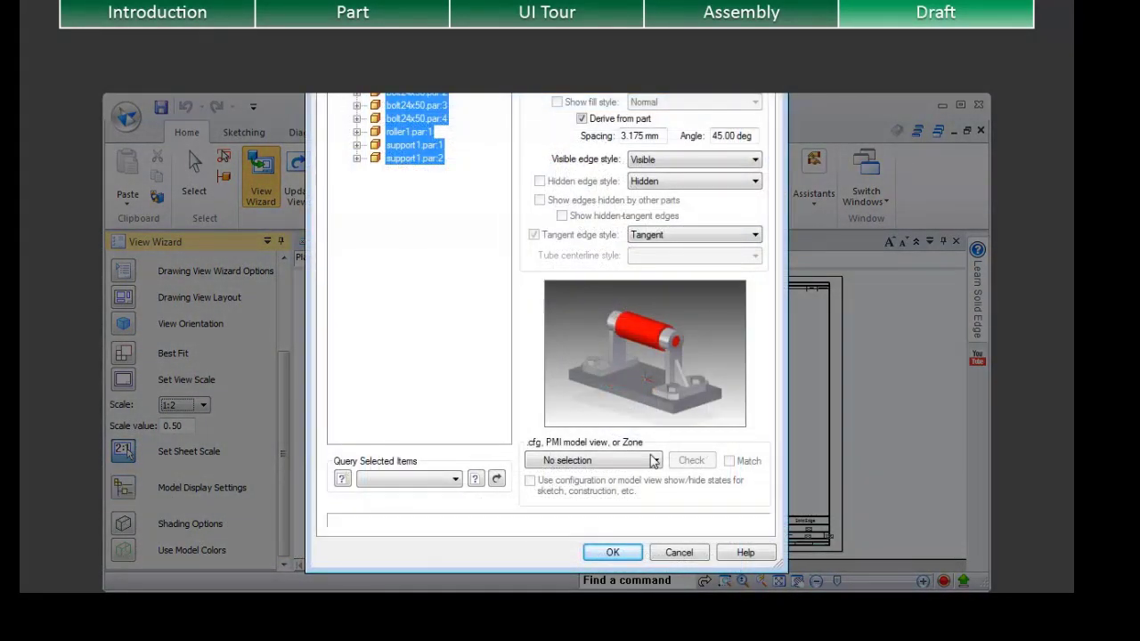
click(654, 461)
key(Return)
key(Return)
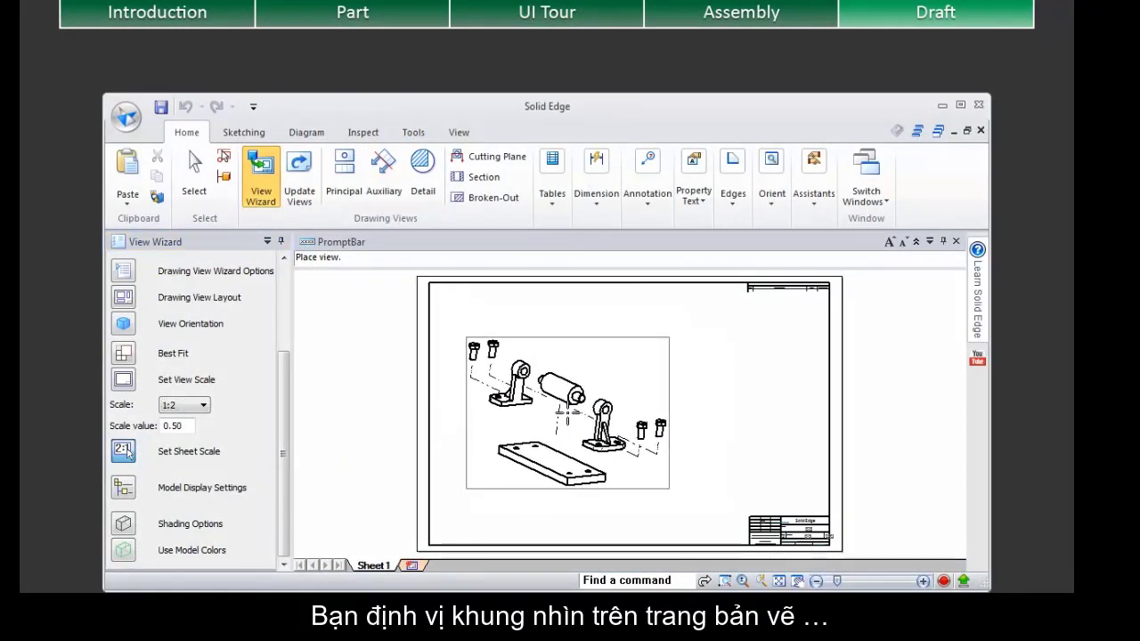
click(607, 425)
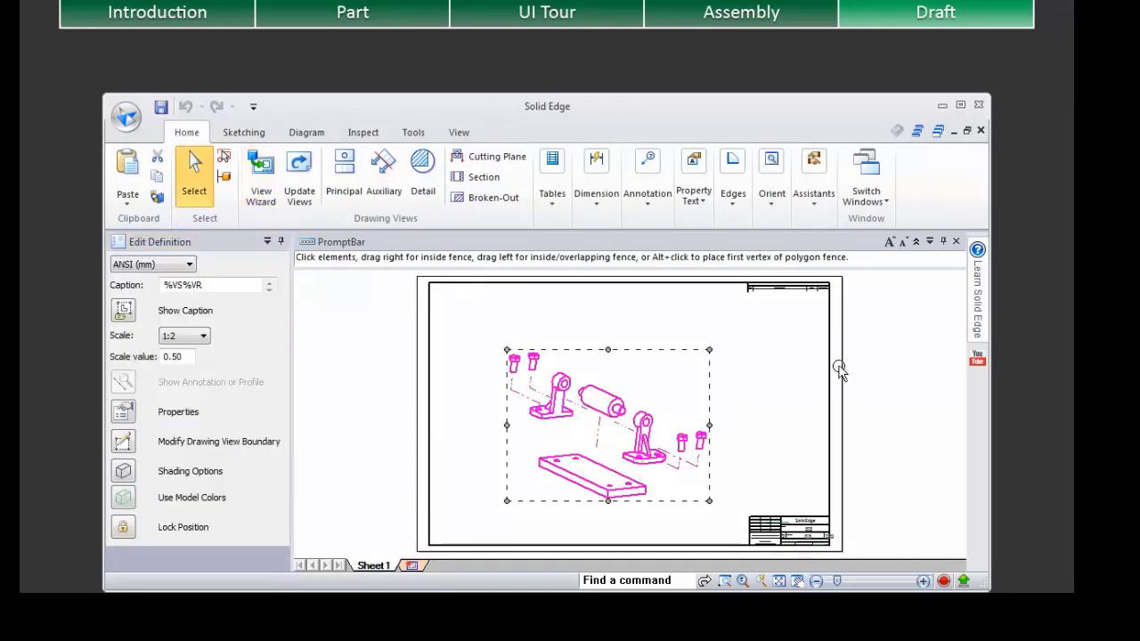
Create a ballooned parts list from the exploded view and place the table beside that view.
click(560, 212)
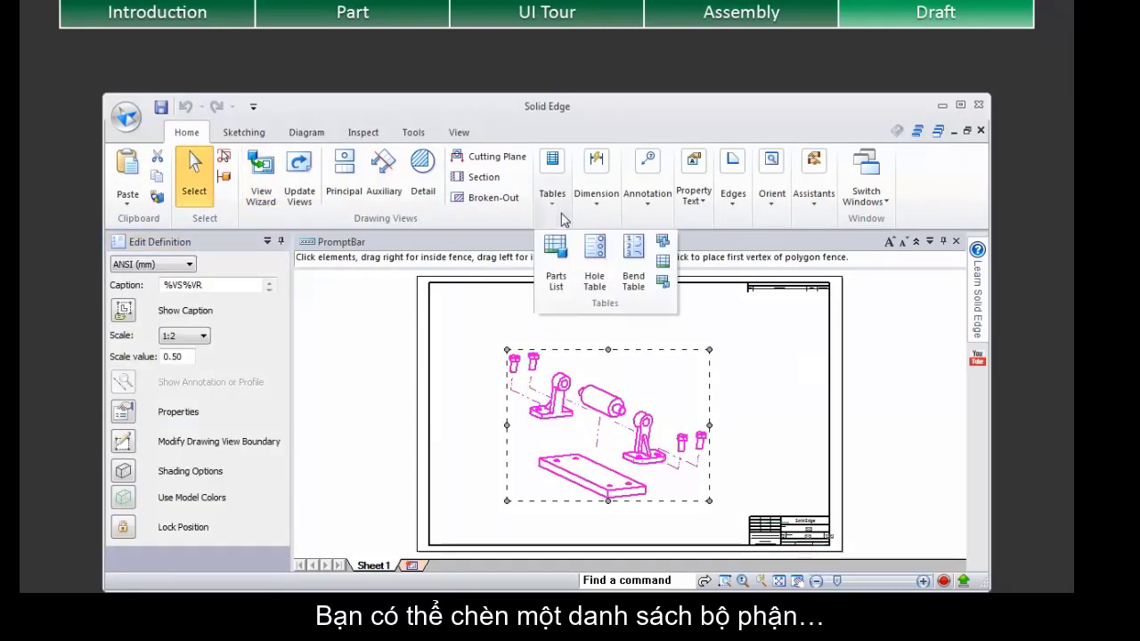
click(555, 258)
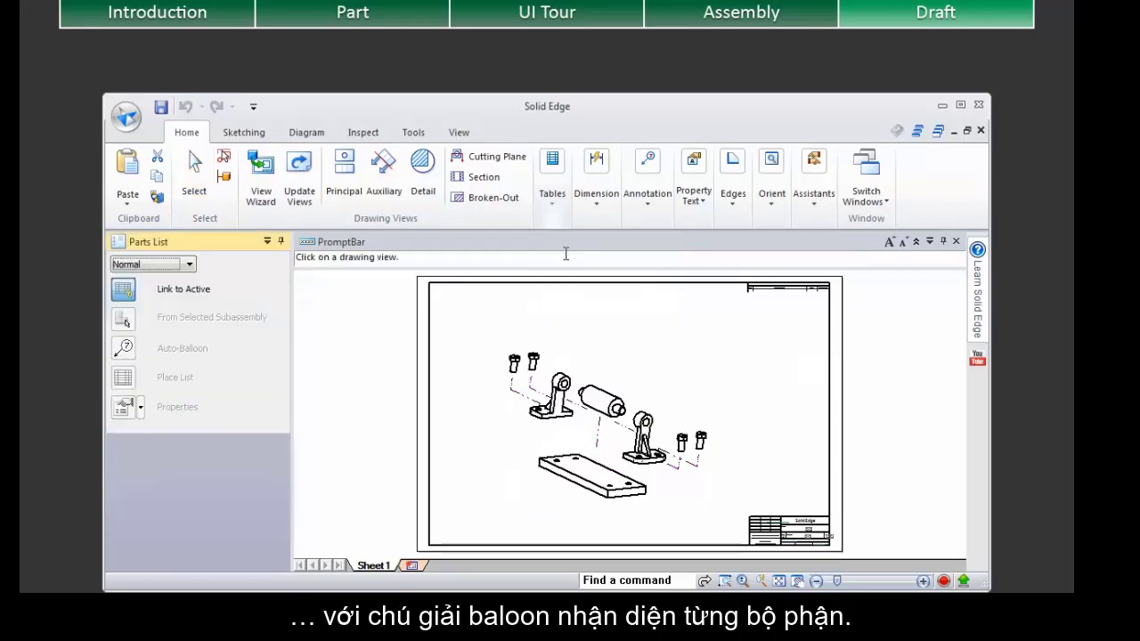
click(597, 387)
click(745, 354)
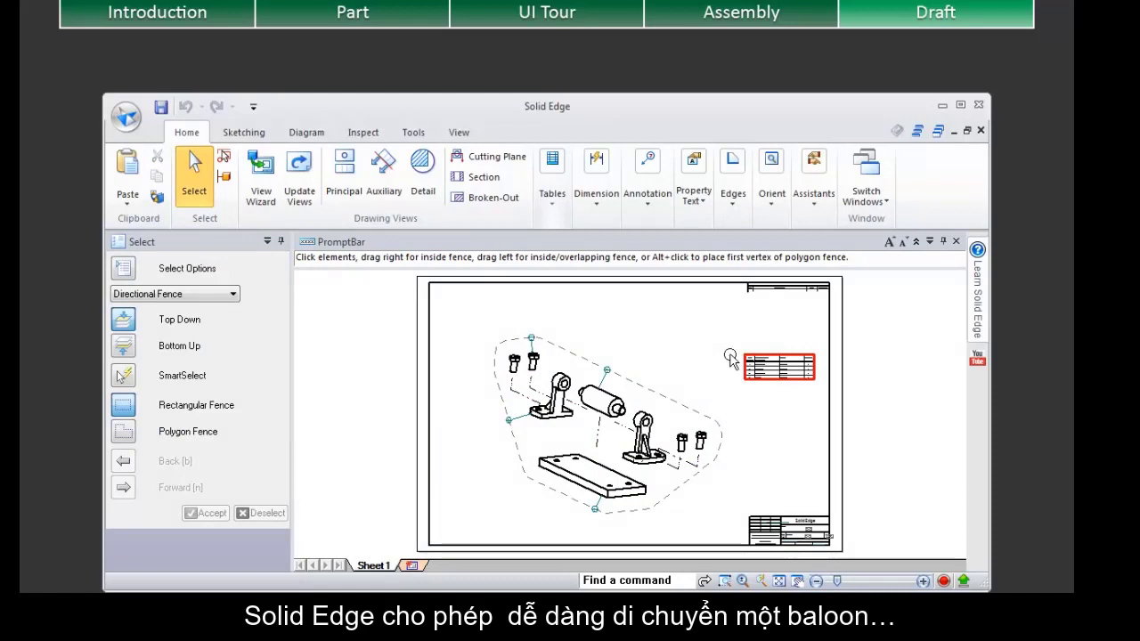
Try to reposition the bolt and roller balloons along the alignment outline around the exploded view.
click(534, 340)
drag(534, 339, 511, 340)
drag(608, 370, 642, 363)
click(630, 377)
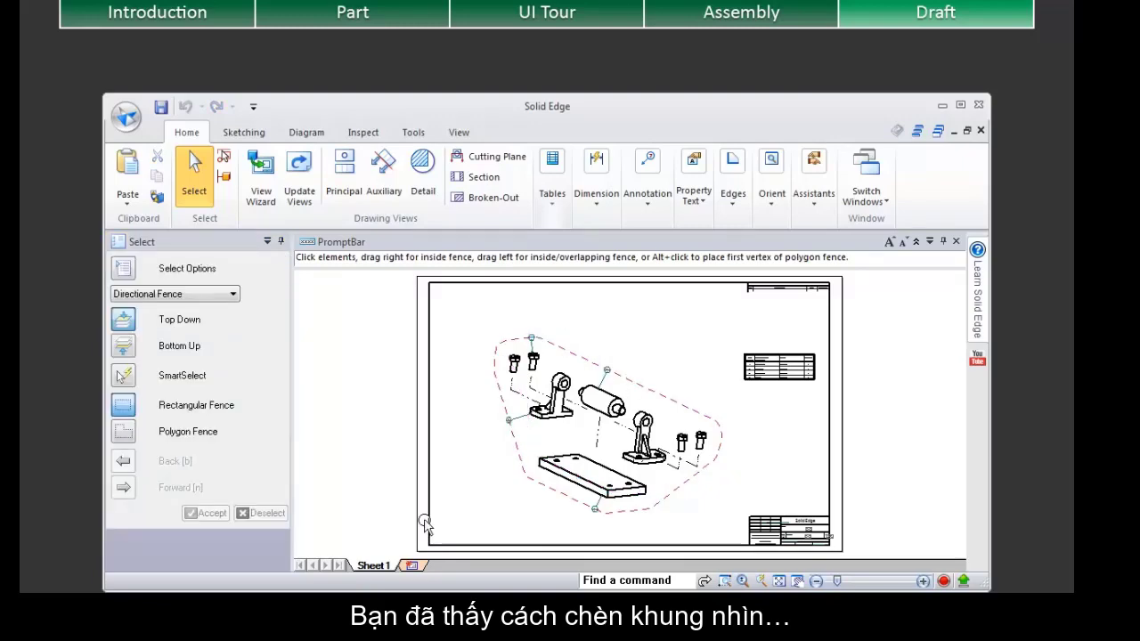
Rename Sheet 1 as All Parts.
right_click(392, 566)
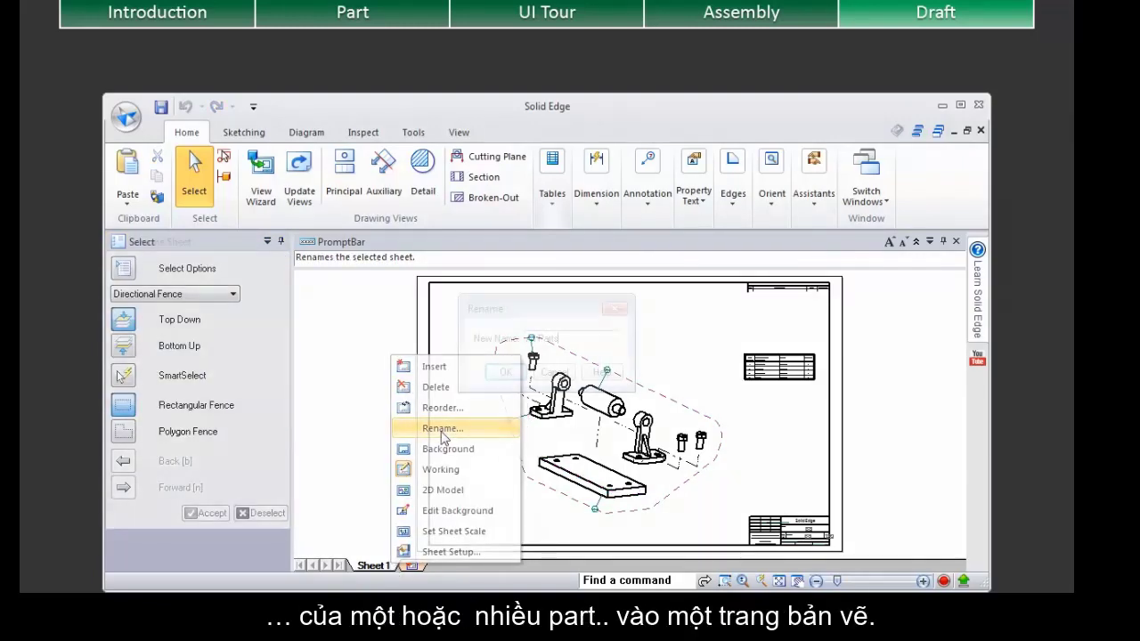
click(443, 429)
text(All Parts)
click(505, 372)
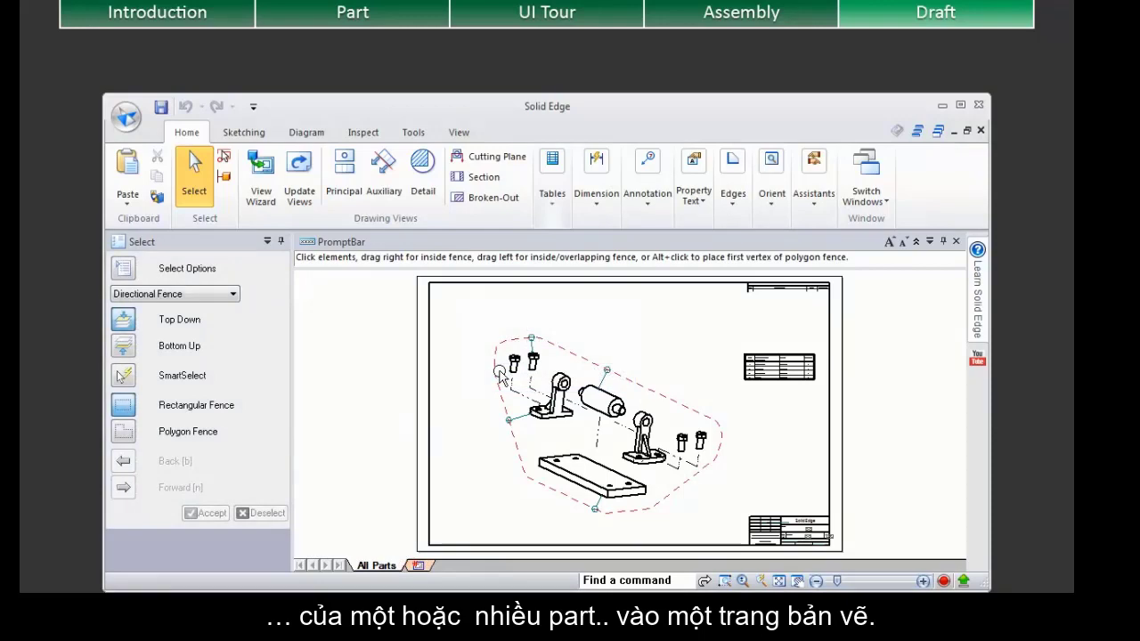
Add a new drawing sheet and load support1.par as the model for its drawing views.
click(424, 566)
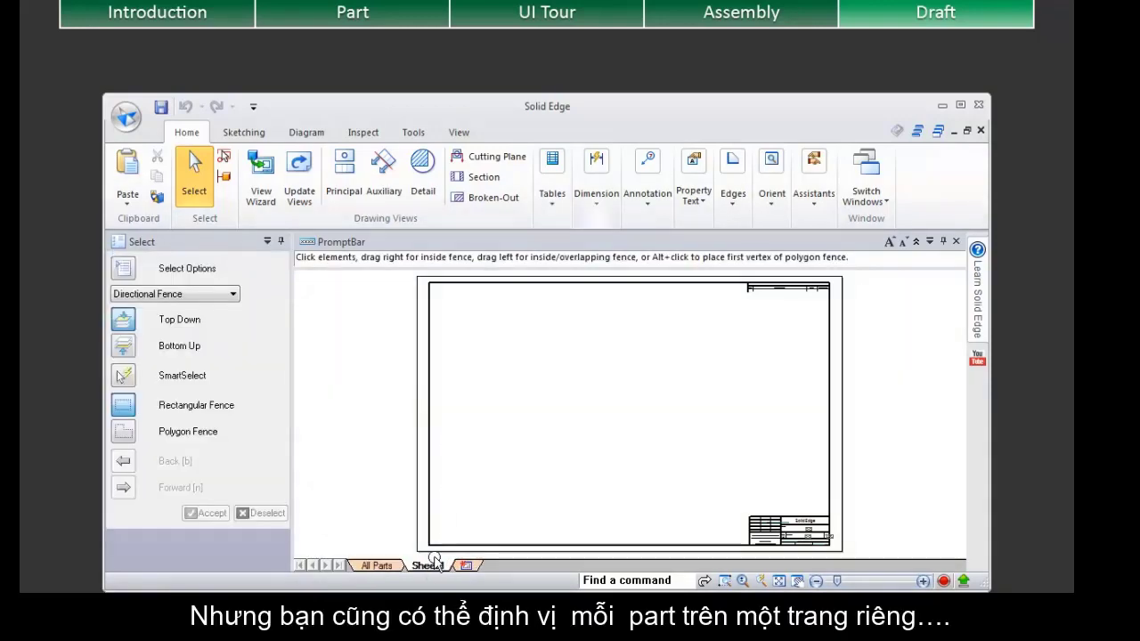
click(261, 177)
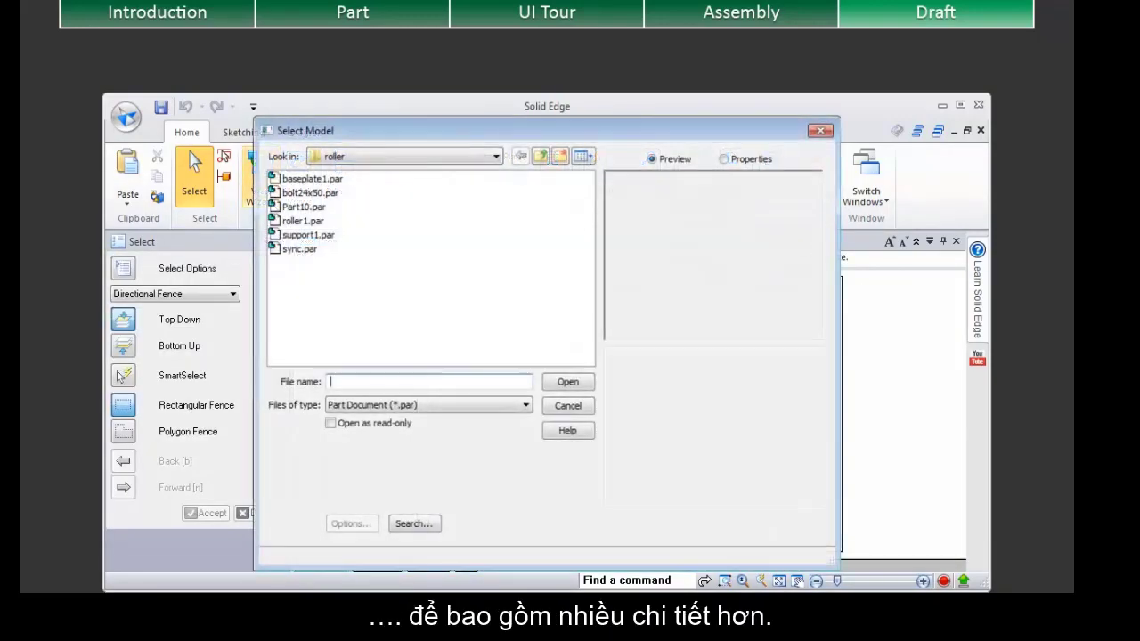
click(308, 235)
click(567, 382)
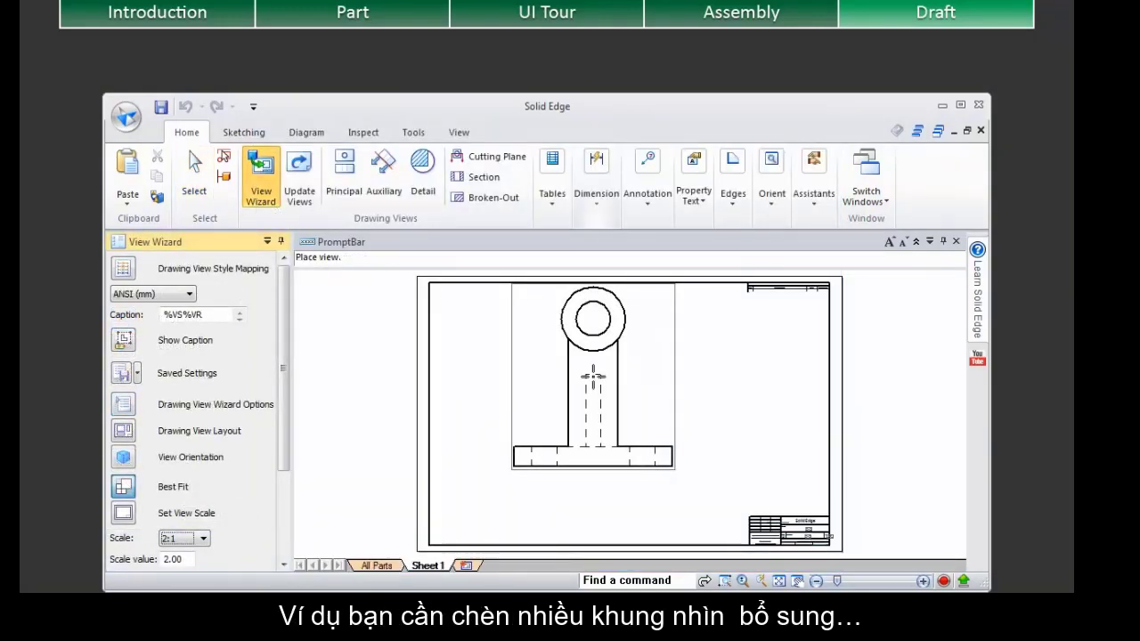
Place front, top, right and isometric views of the support at 1.25:1 scale and move the isometric view inside the sheet border.
click(124, 431)
click(458, 276)
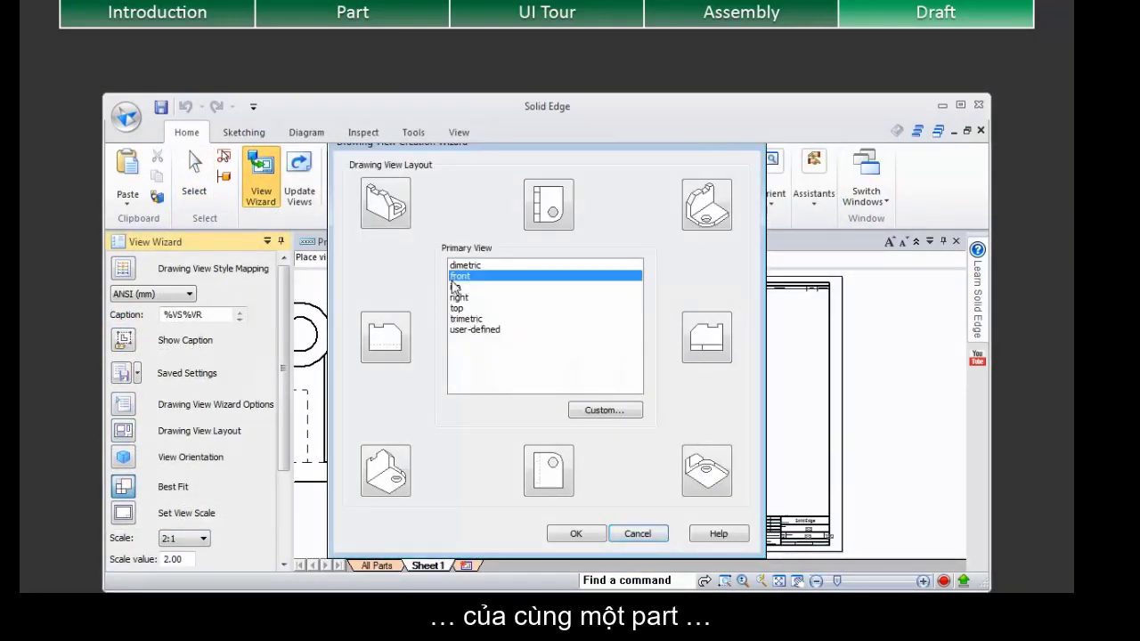
click(536, 219)
click(707, 204)
click(707, 339)
click(576, 534)
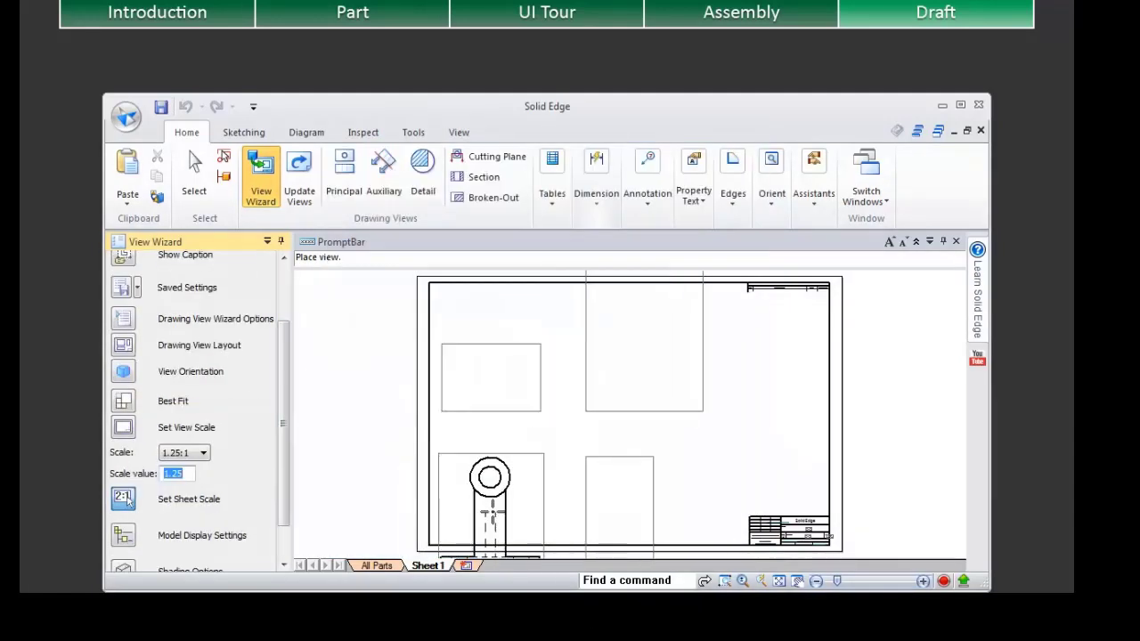
click(664, 376)
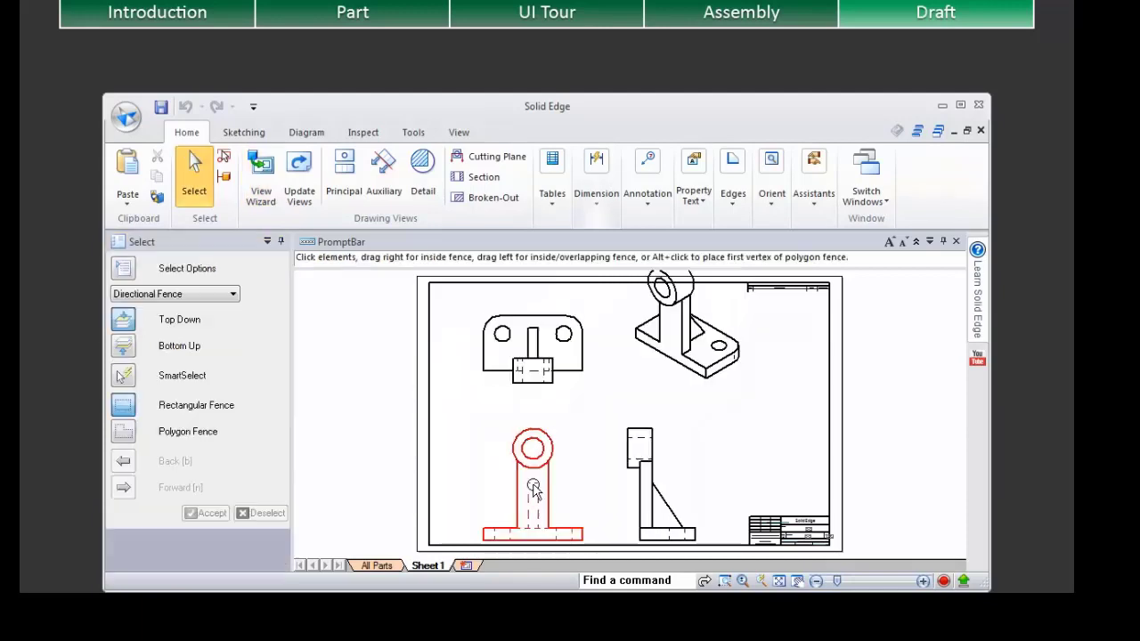
drag(664, 376, 729, 442)
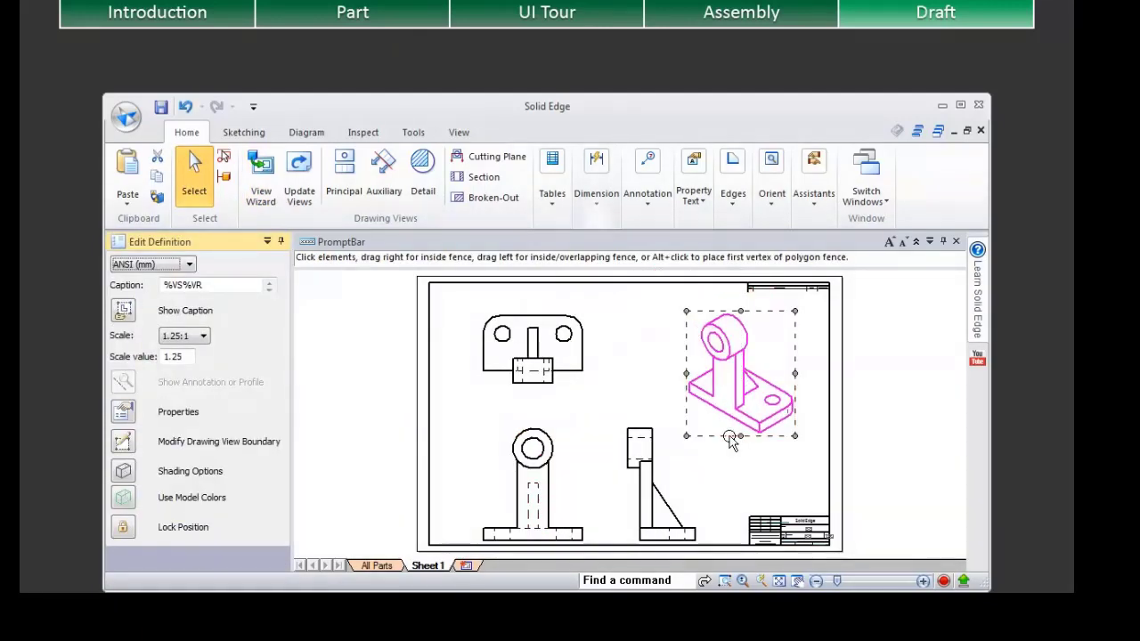
Retrieve the model dimensions into the support's top and front views.
click(607, 206)
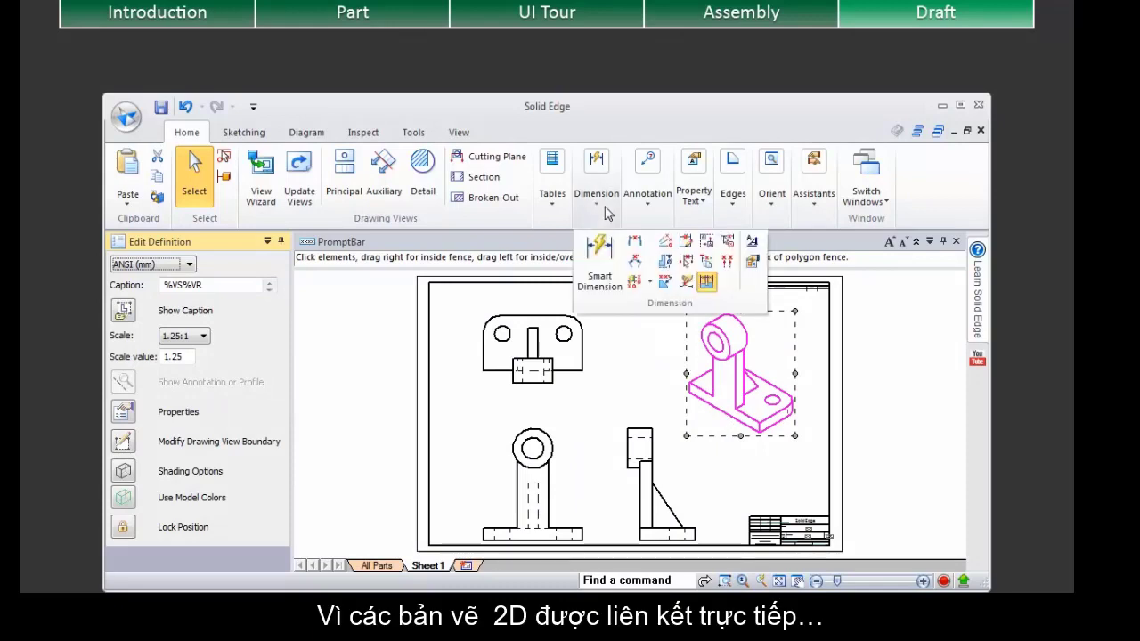
click(686, 282)
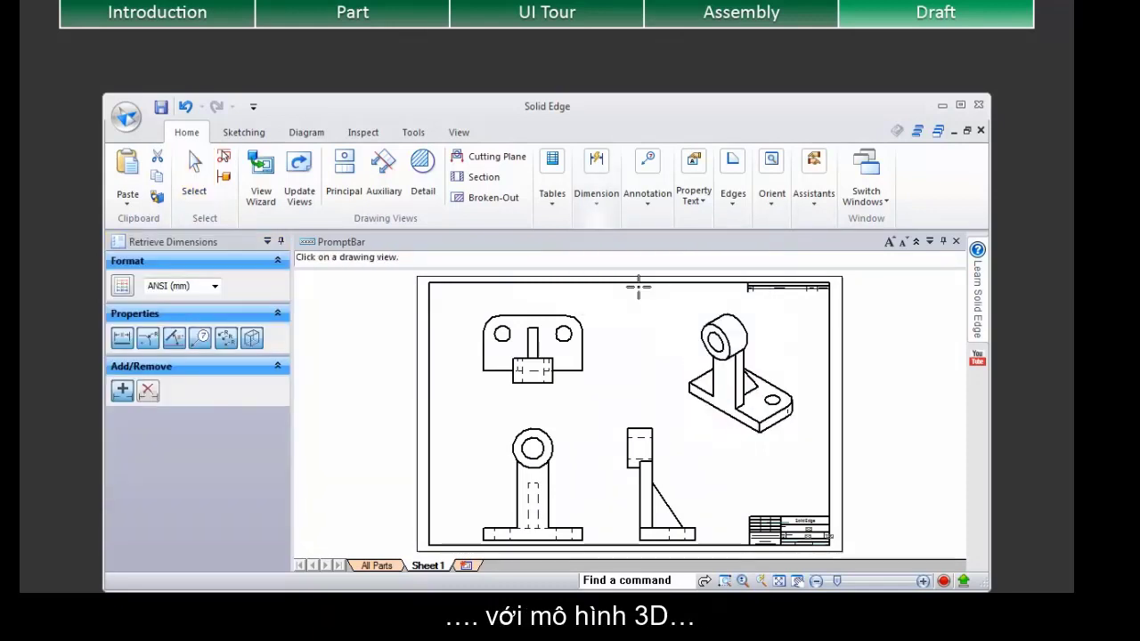
click(567, 310)
click(533, 436)
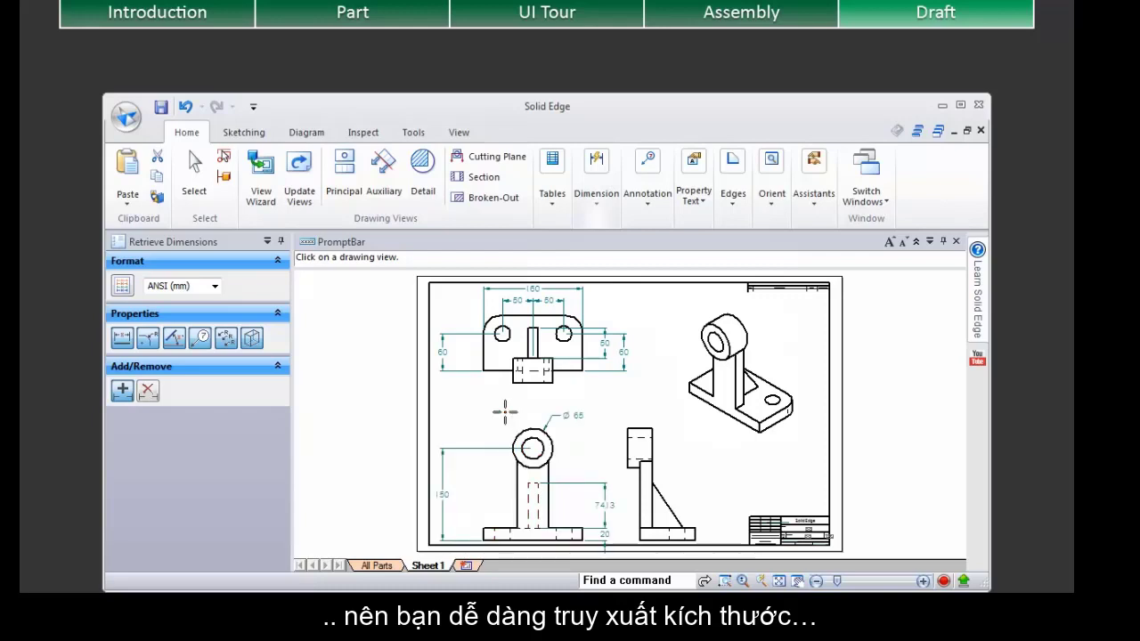